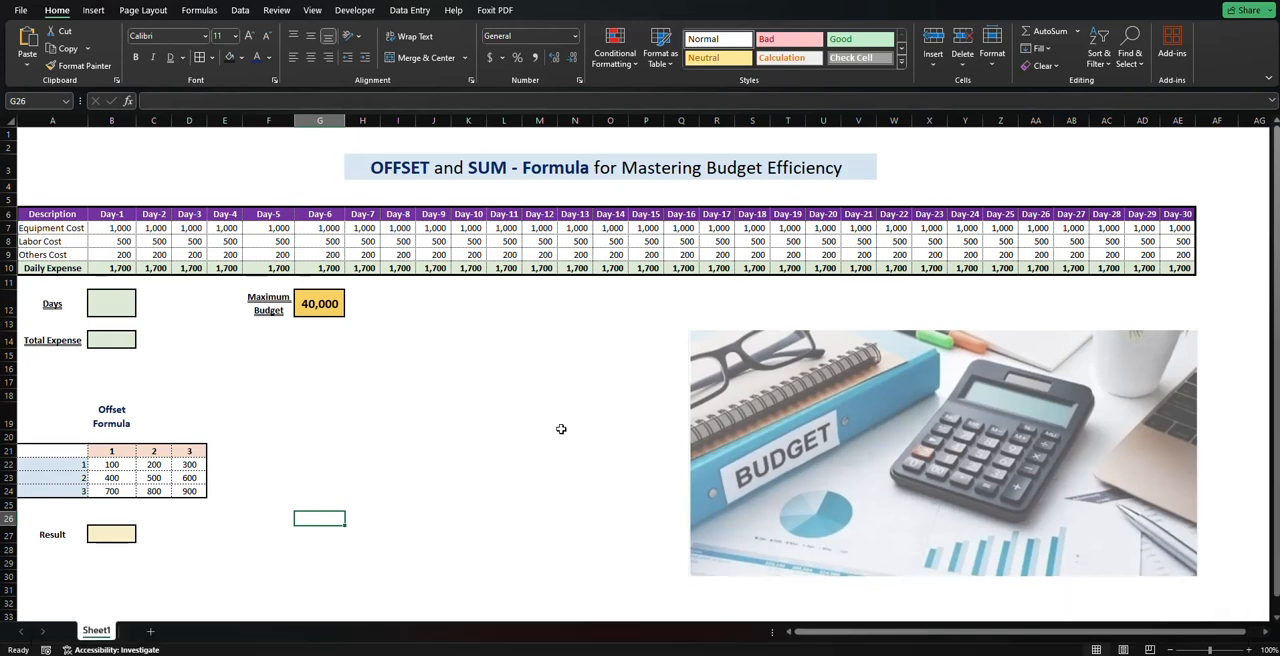
# Step: Examine the daily cost table, the Day-1 cost items, the Daily Expense row through Day-10, and the Maximum Budget cell
pyautogui.click(81, 214)
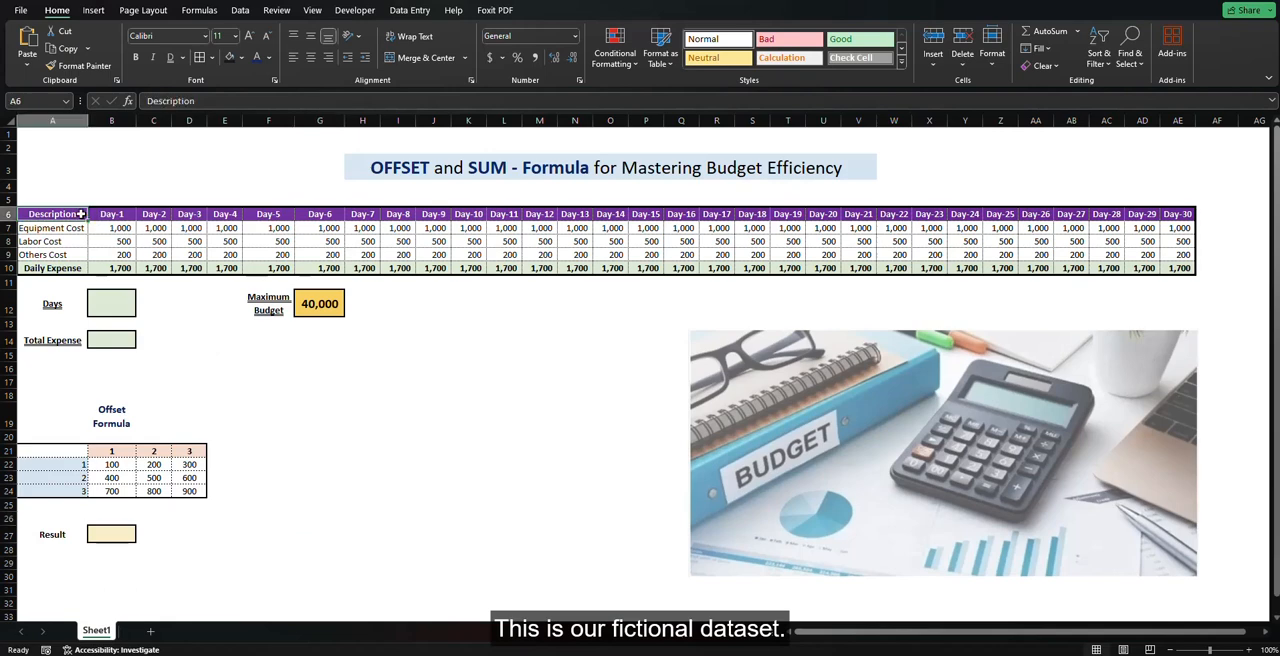
pyautogui.hotkey('shift', 'Right')
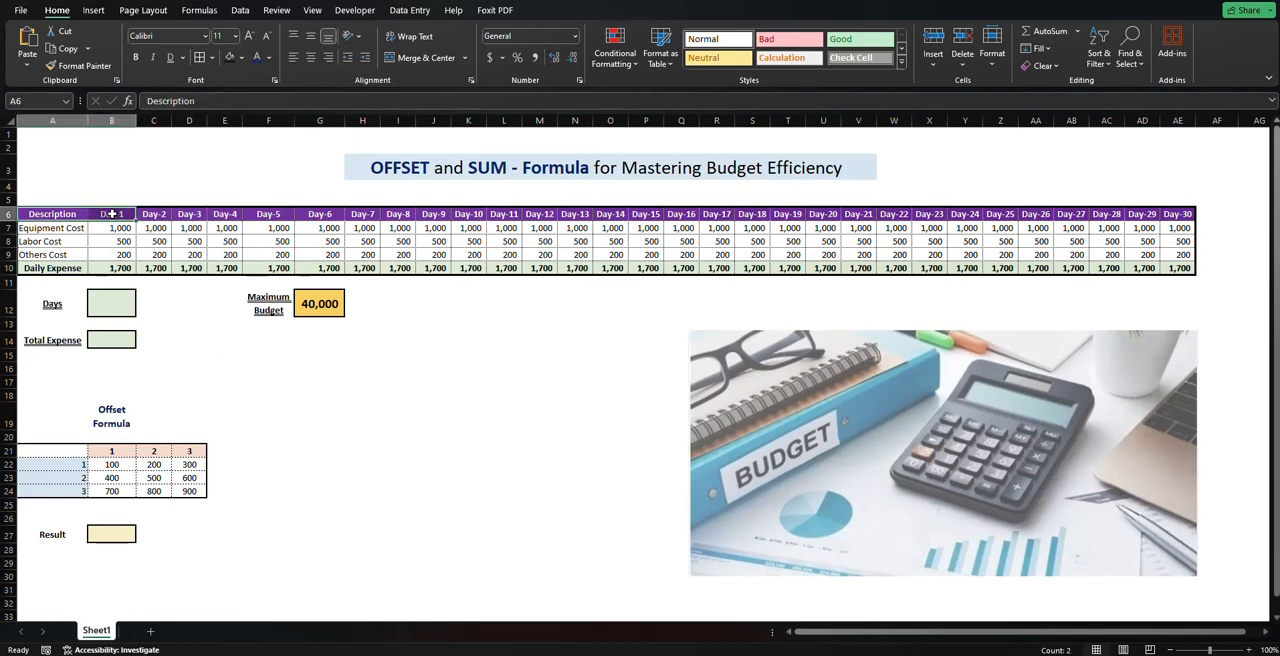
pyautogui.click(54, 227)
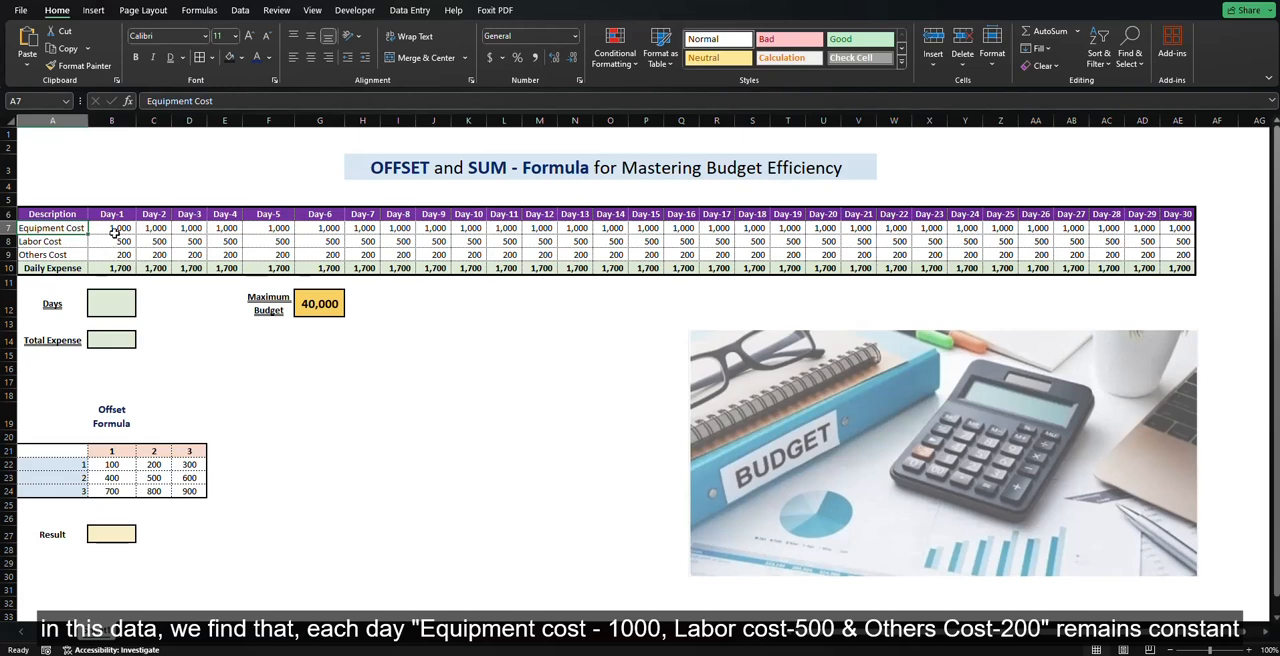
pyautogui.moveTo(113, 230); pyautogui.dragTo(136, 258)
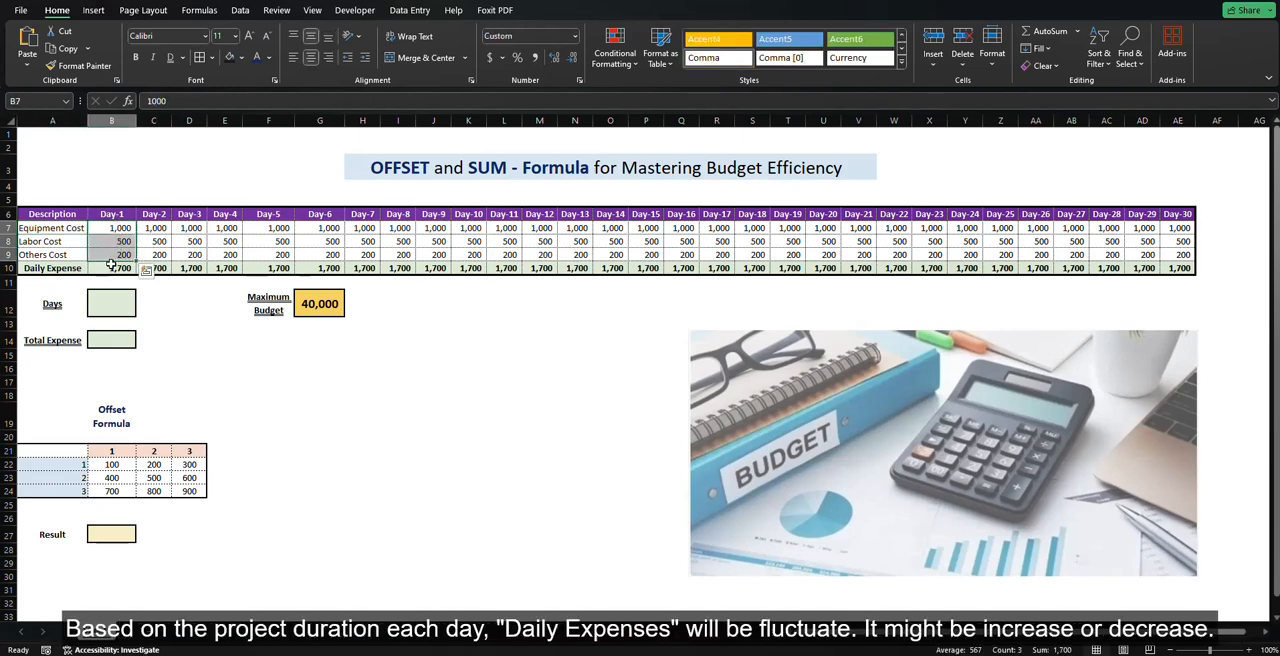
pyautogui.click(110, 267)
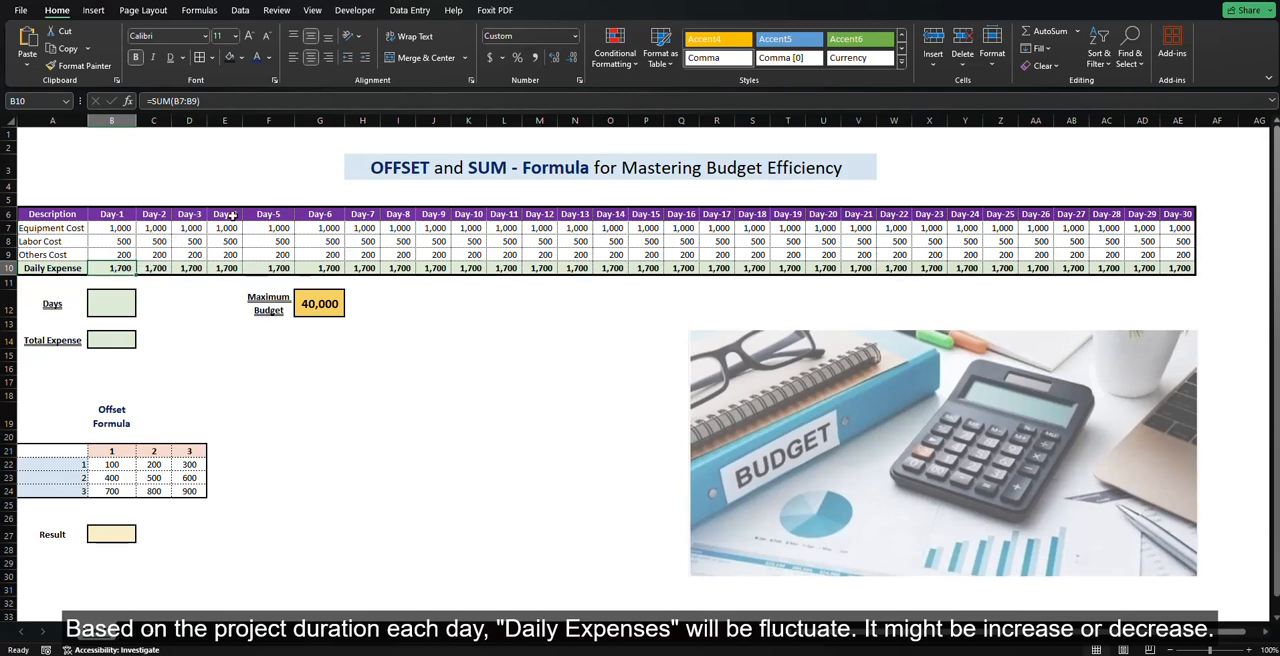
pyautogui.click(154, 291)
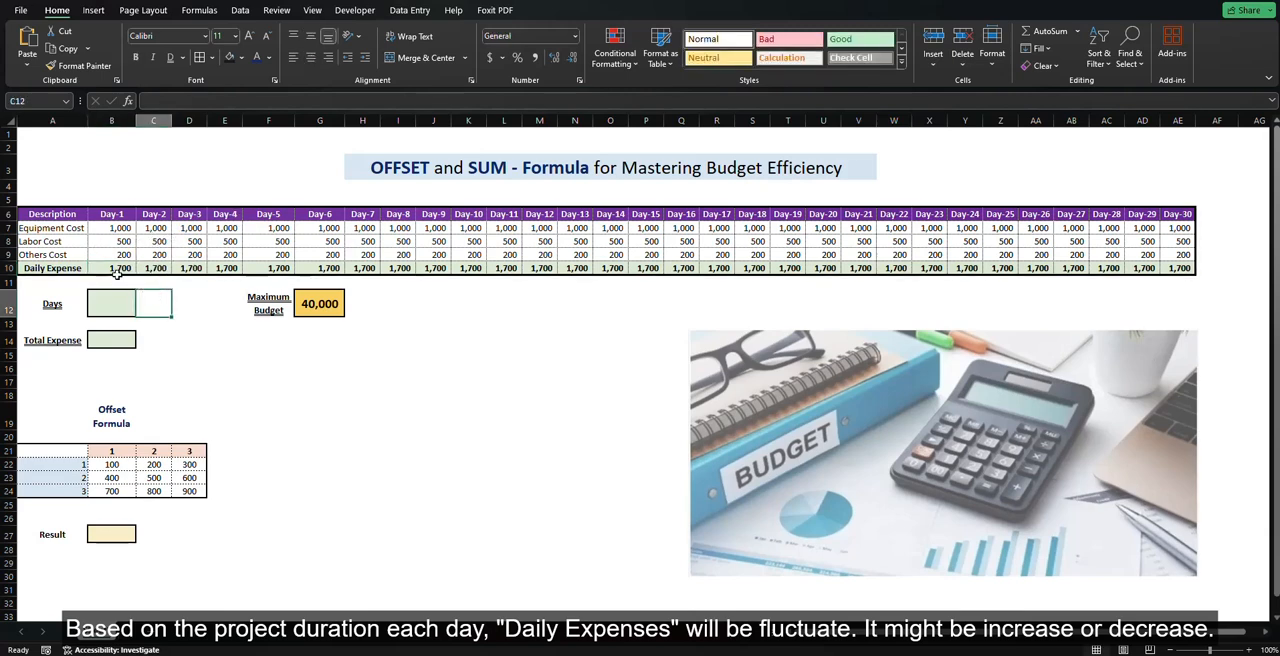
pyautogui.click(195, 315)
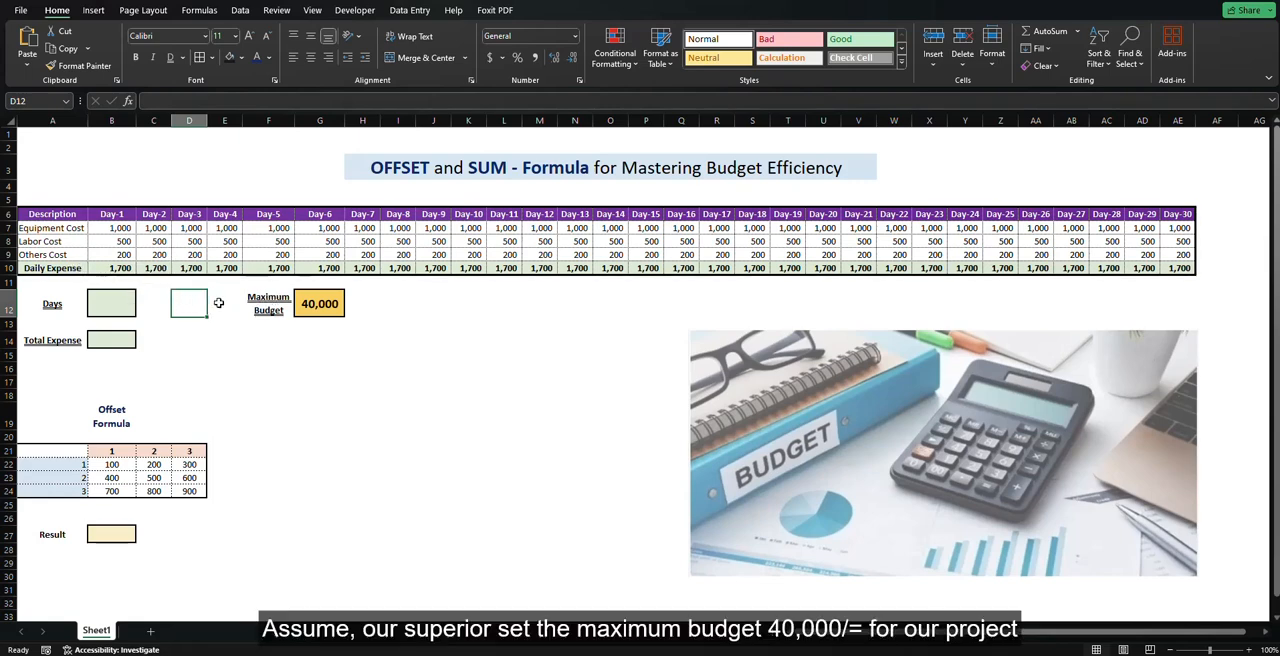
pyautogui.click(305, 301)
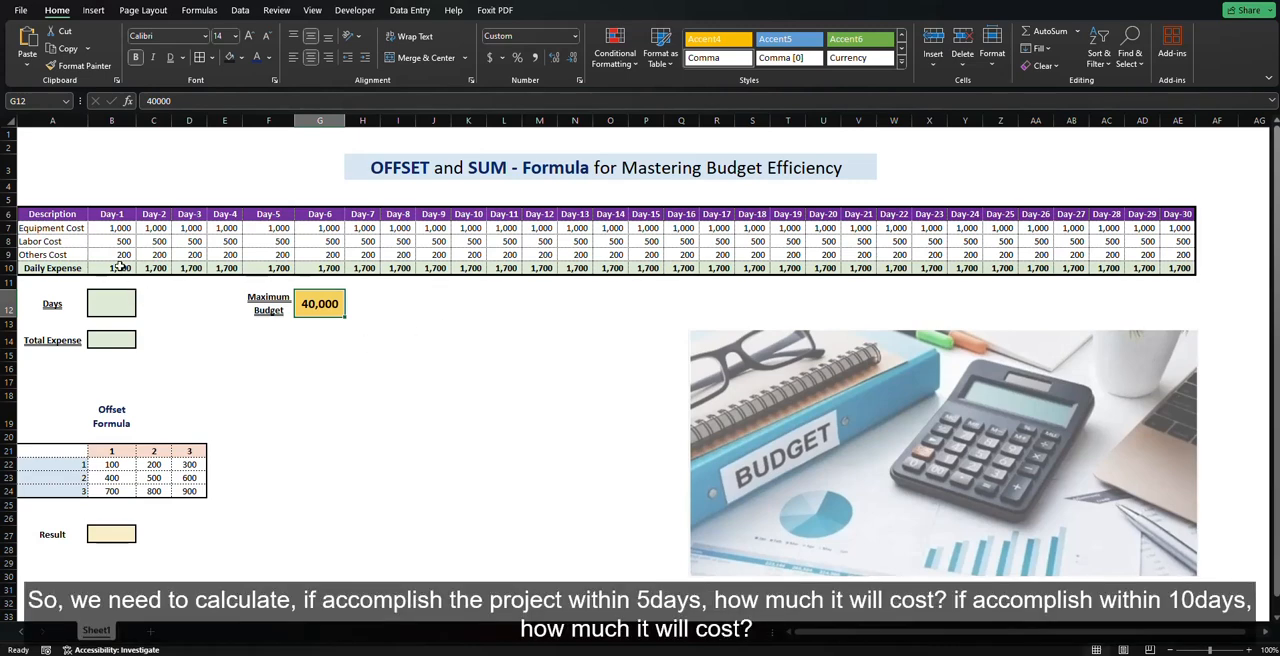
pyautogui.moveTo(118, 264); pyautogui.dragTo(468, 268)
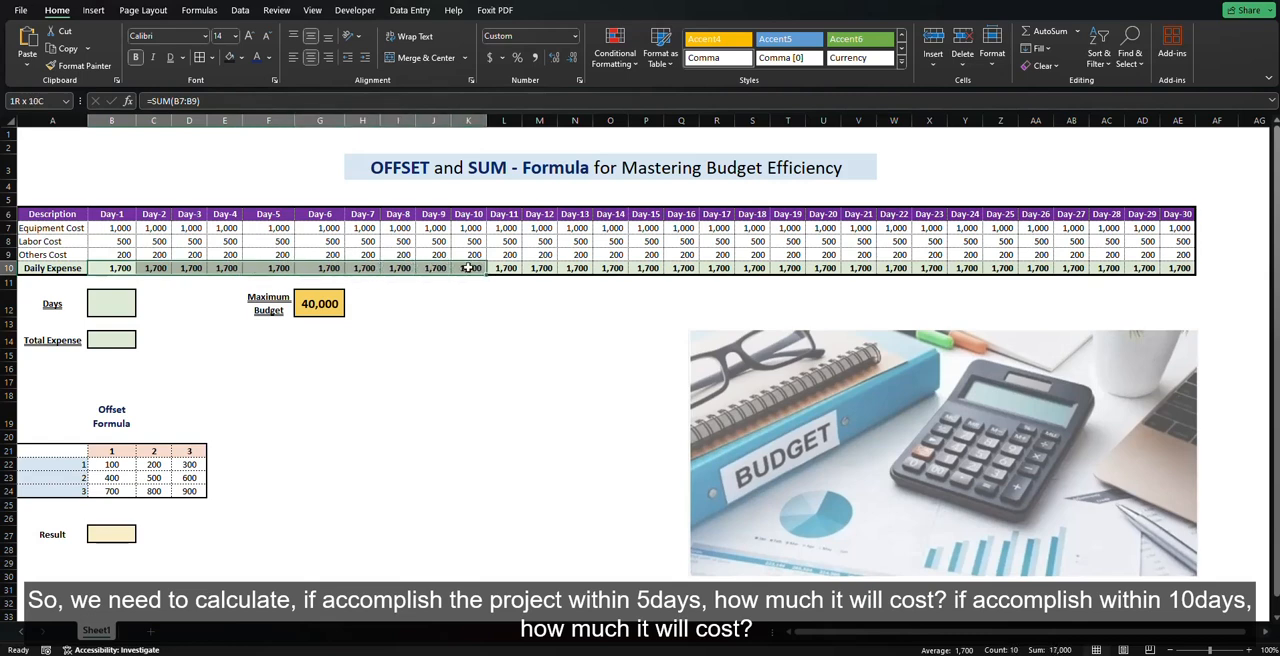
pyautogui.click(511, 356)
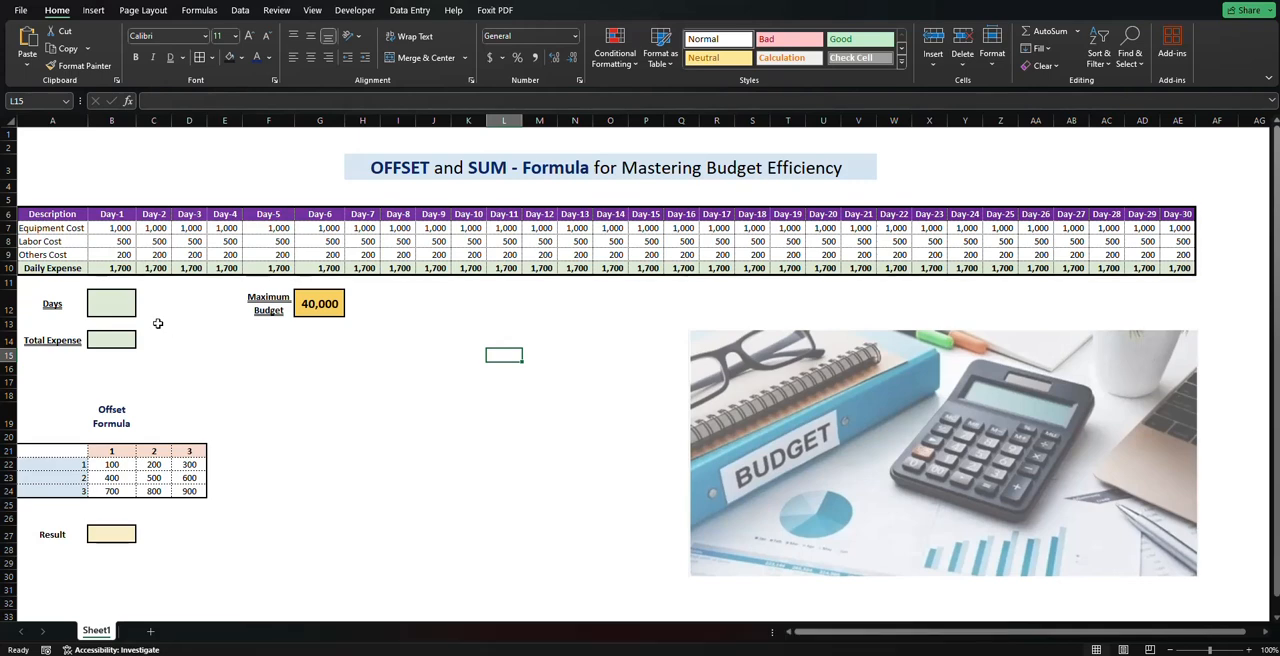
# Step: Enter 5 in the Days cell B12 and highlight the Daily Expense values from Day-1 to Day-5
pyautogui.click(106, 306)
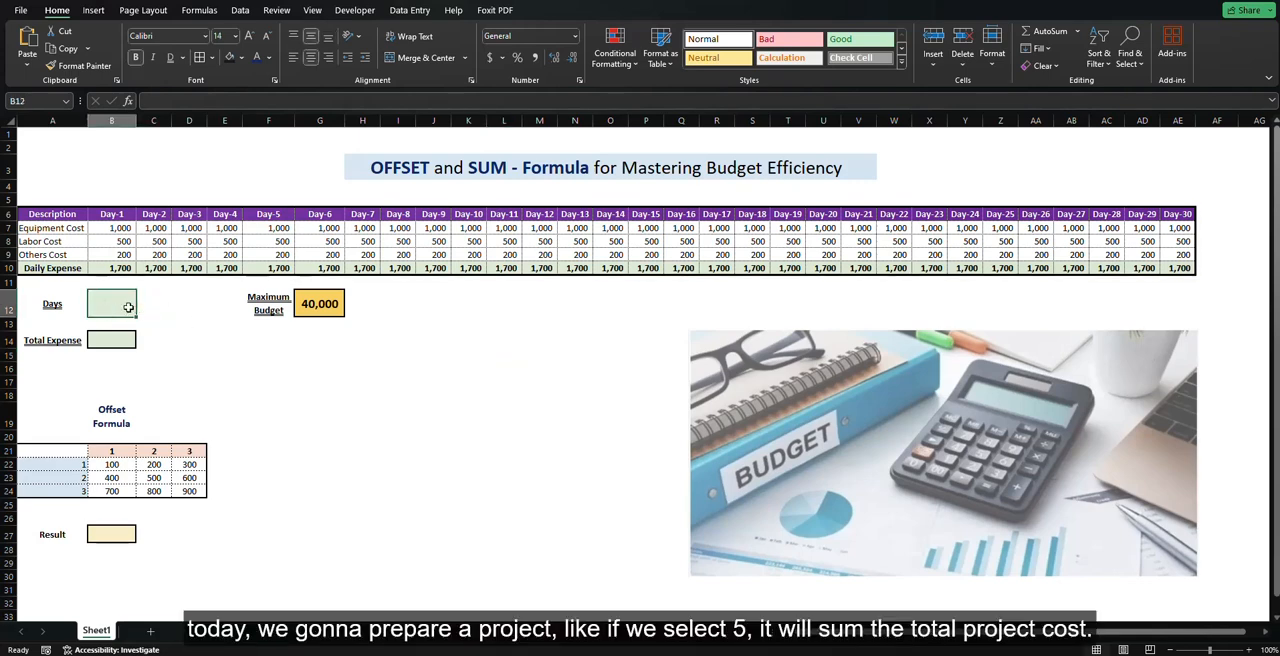
pyautogui.write('5')
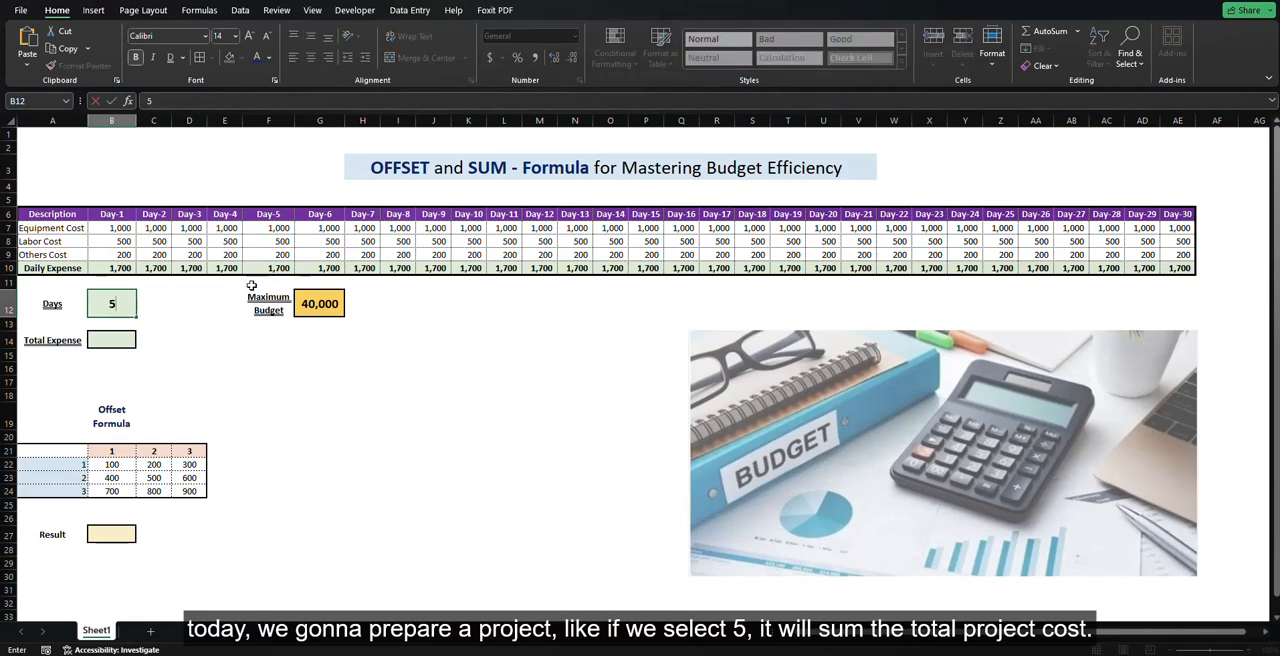
pyautogui.press('Return')
pyautogui.moveTo(113, 262); pyautogui.dragTo(260, 262)
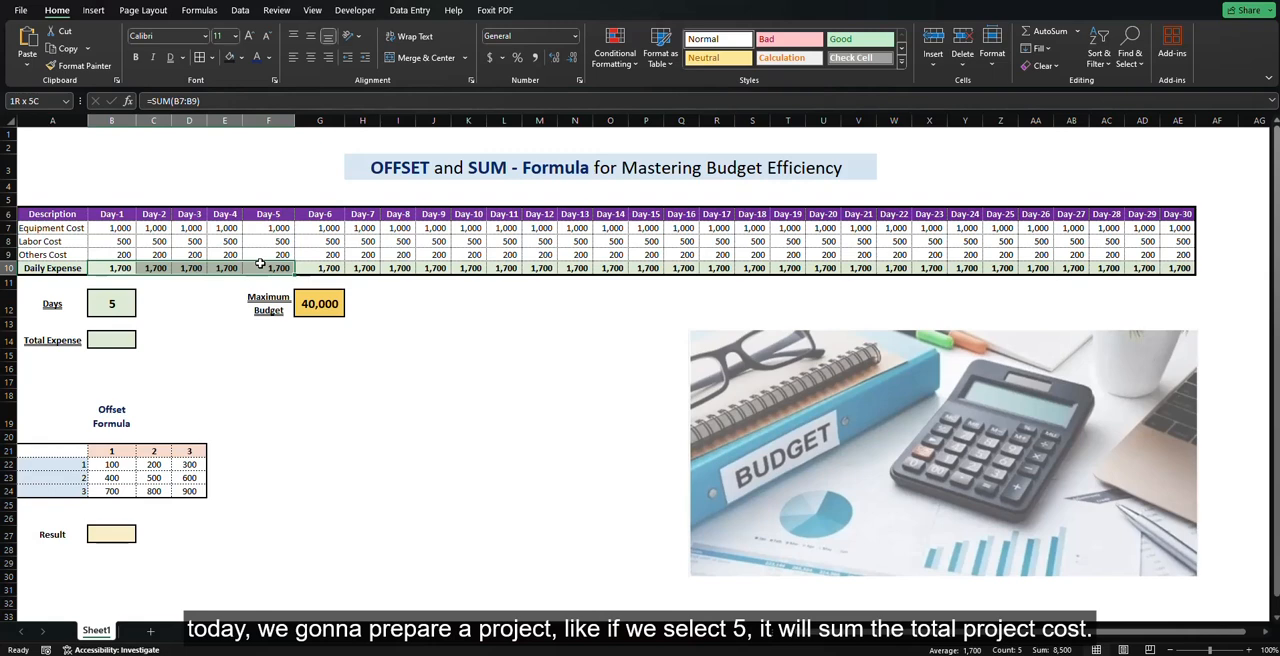
# Step: Set the Days cell B12 to 10 and highlight the Daily Expense values from Day-1 to Day-10
pyautogui.click(118, 304)
pyautogui.write('10')
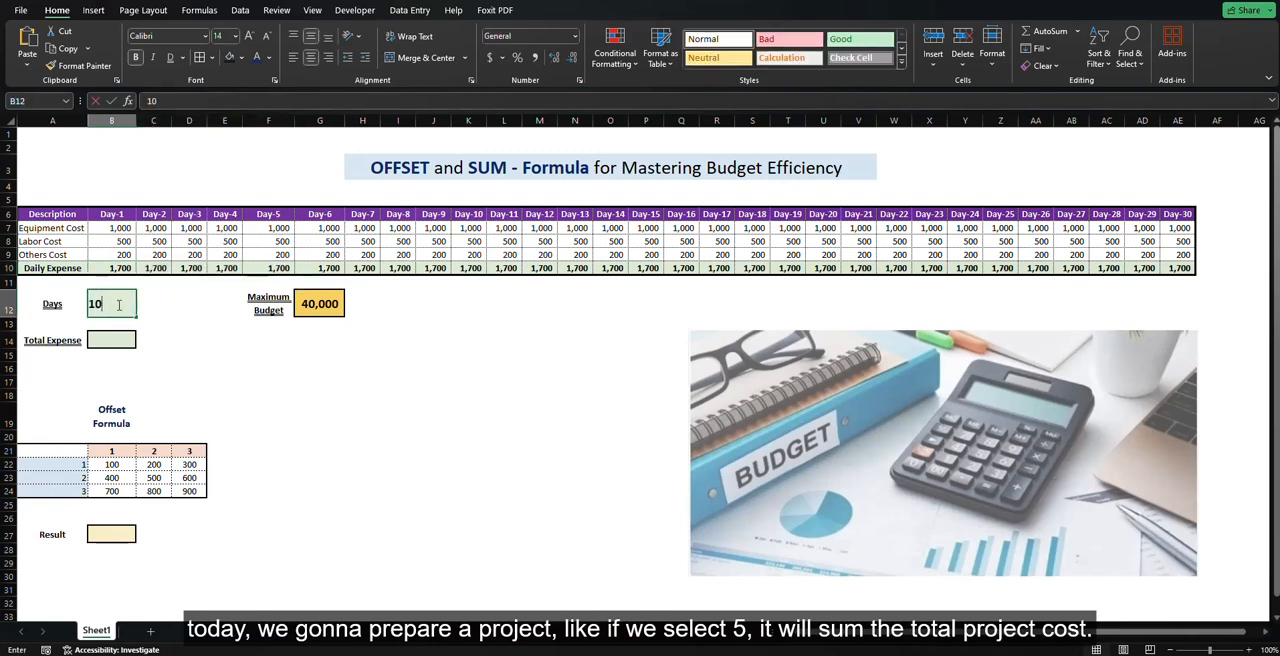
pyautogui.press('Return')
pyautogui.moveTo(124, 268); pyautogui.dragTo(472, 268)
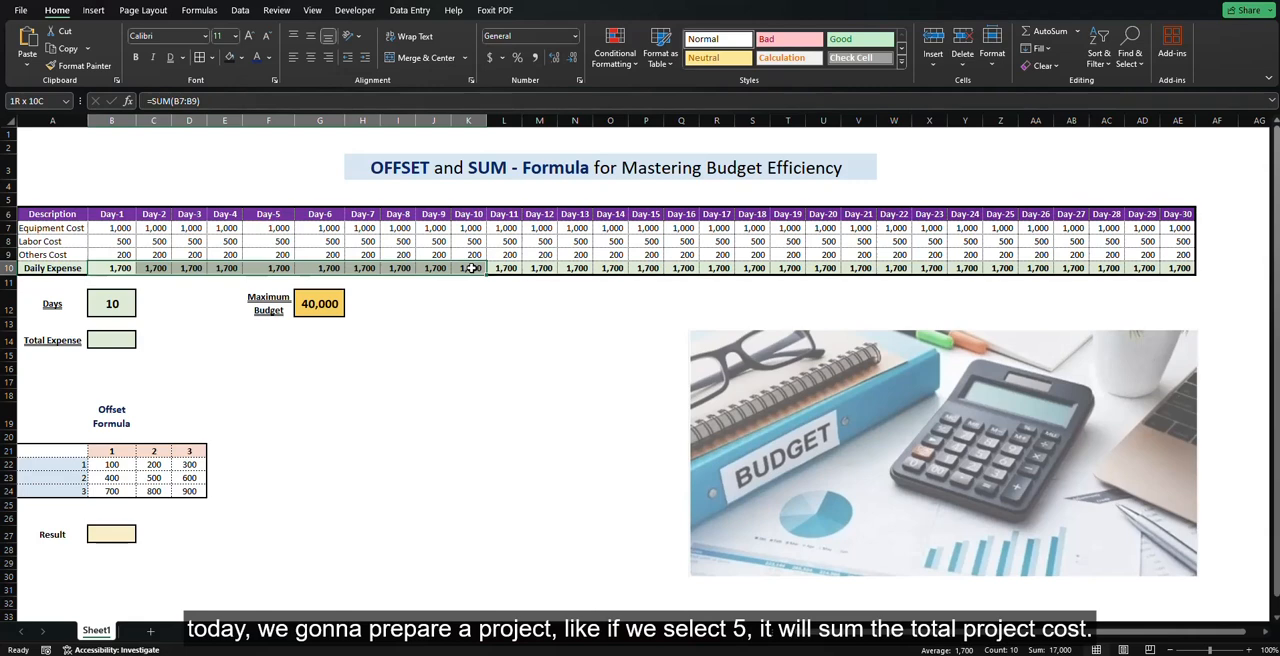
pyautogui.click(400, 450)
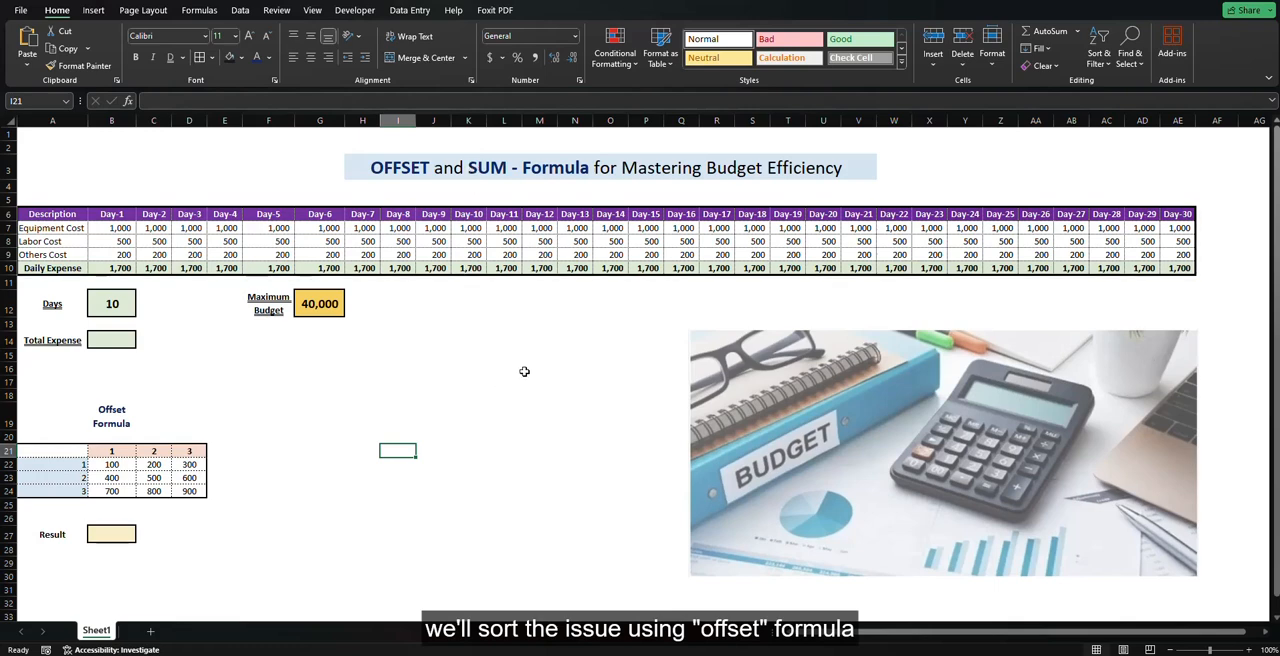
# Step: Enter =OFFSET(B22,2,2) in the Result cell B27 to fetch the value two rows down and two columns across from B22
pyautogui.click(103, 533)
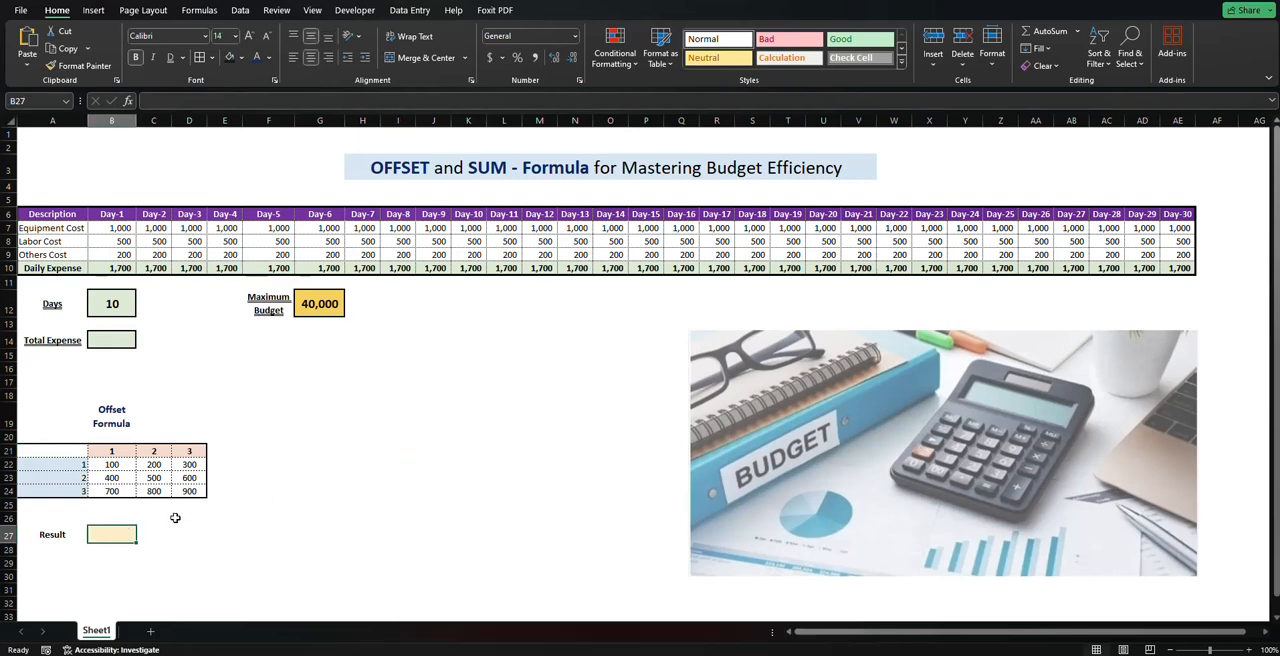
pyautogui.click(118, 466)
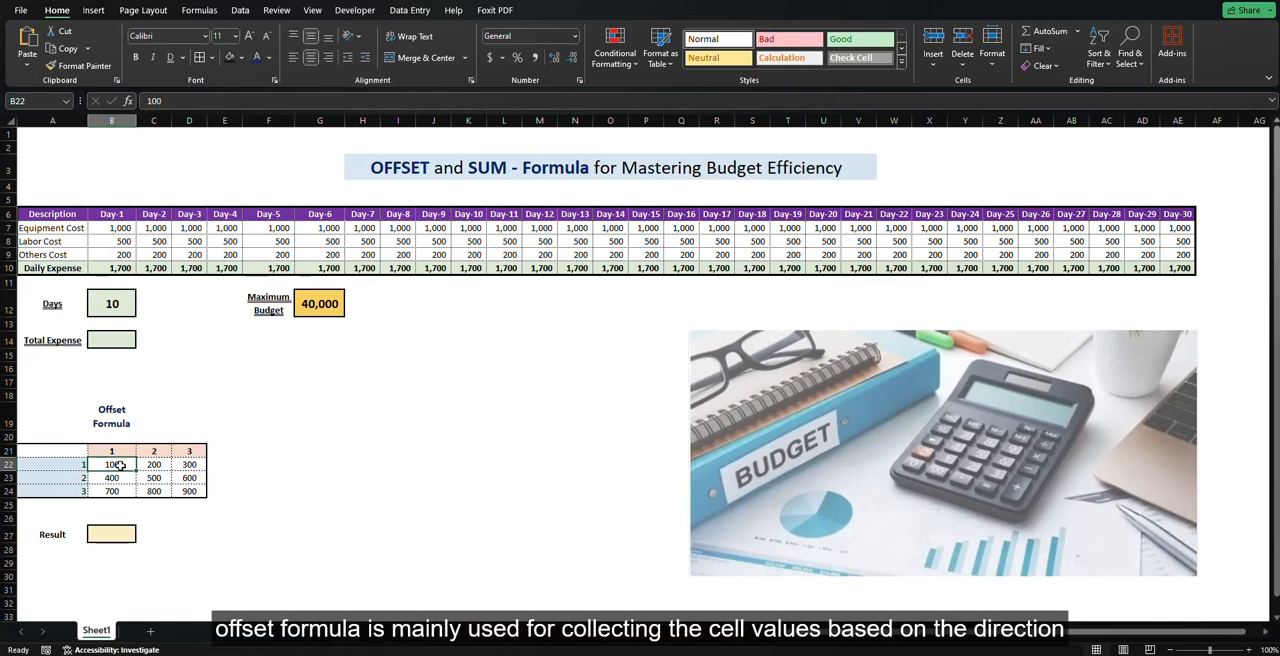
pyautogui.click(122, 530)
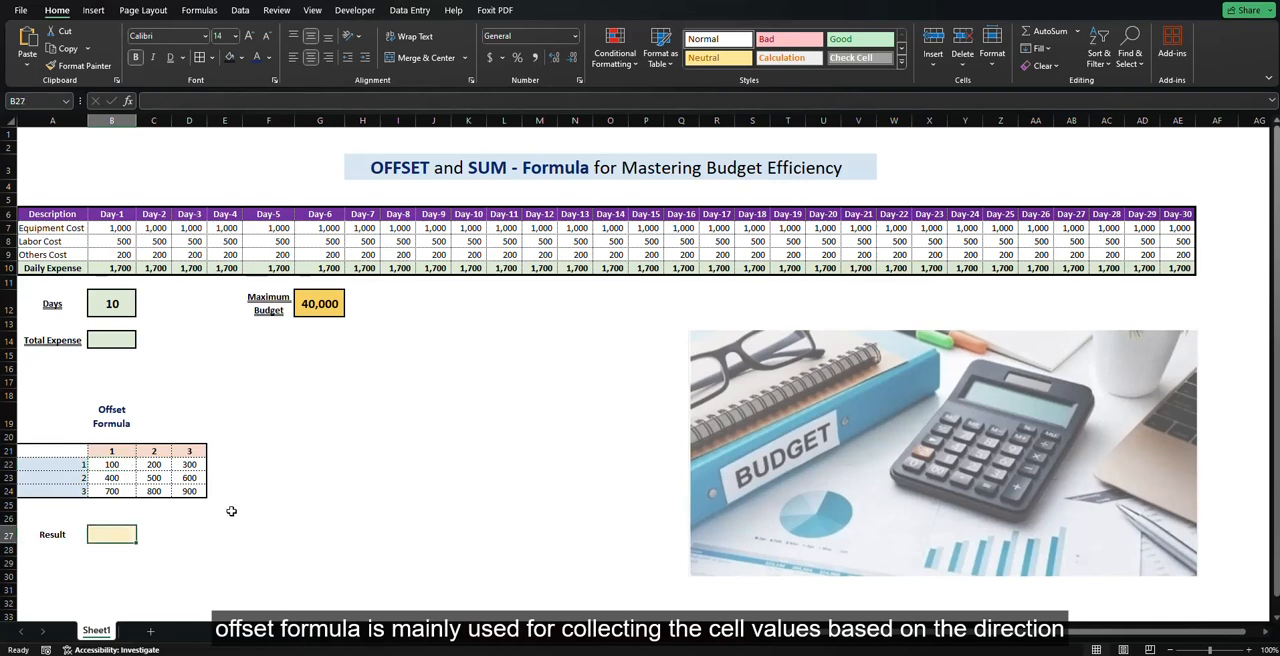
pyautogui.write('=o')
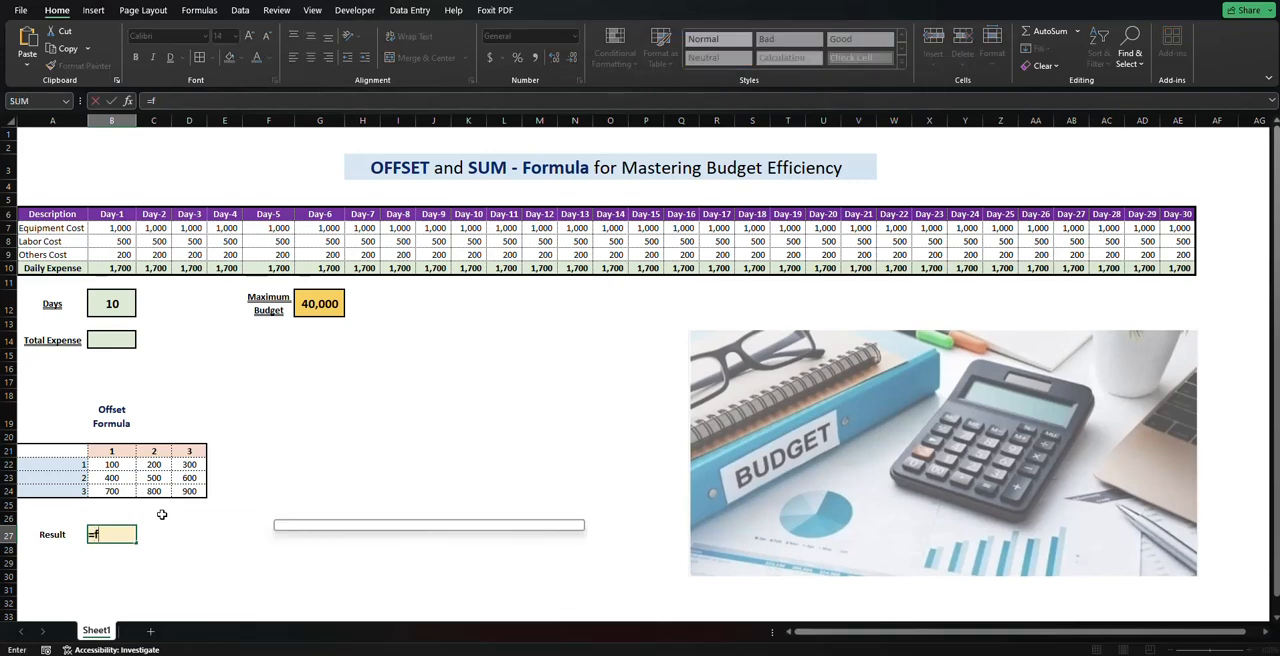
pyautogui.write('f')
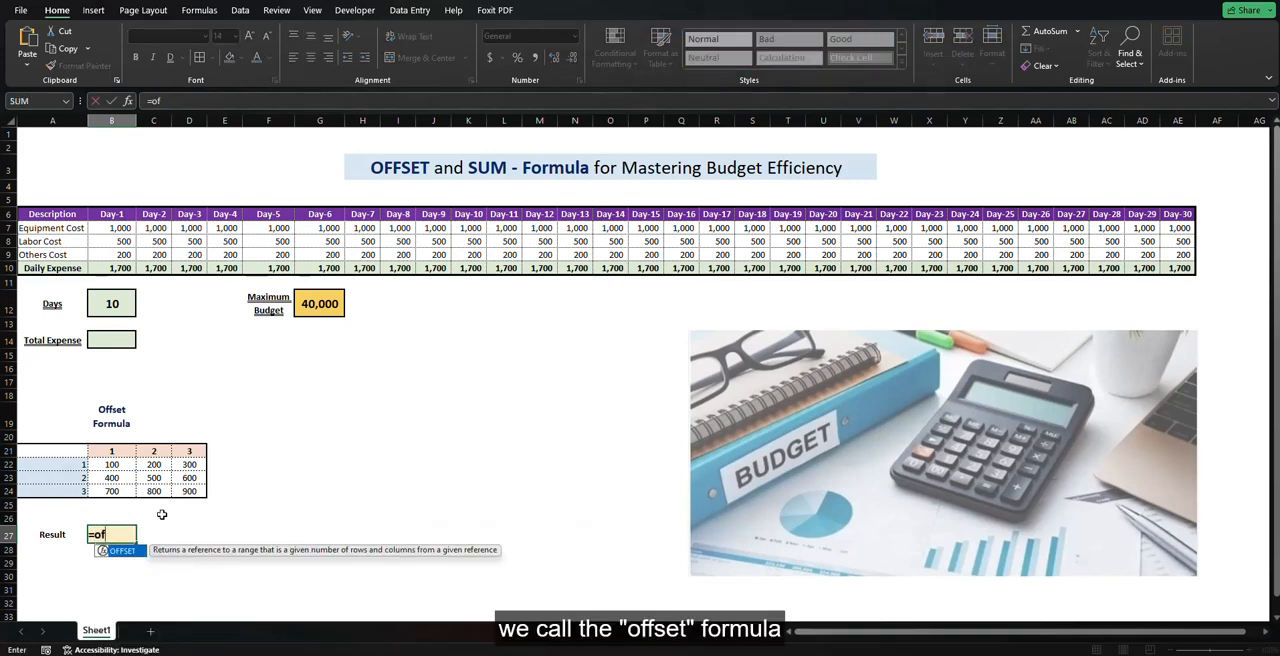
pyautogui.press('Tab')
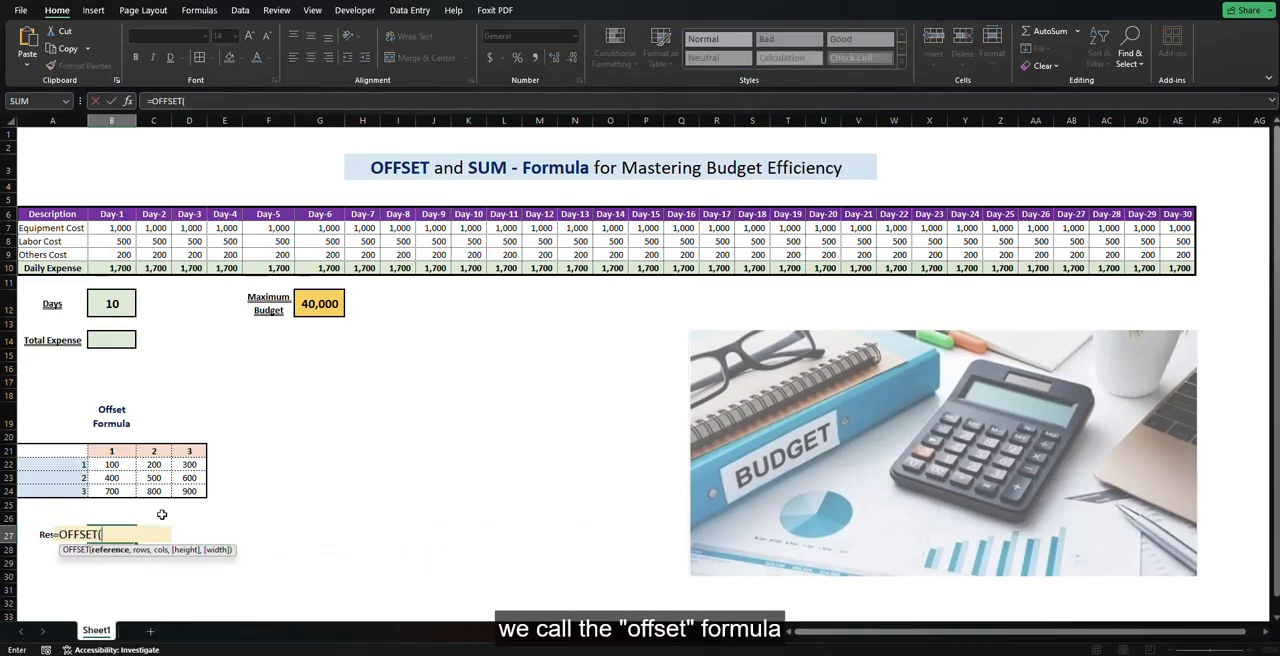
pyautogui.click(119, 464)
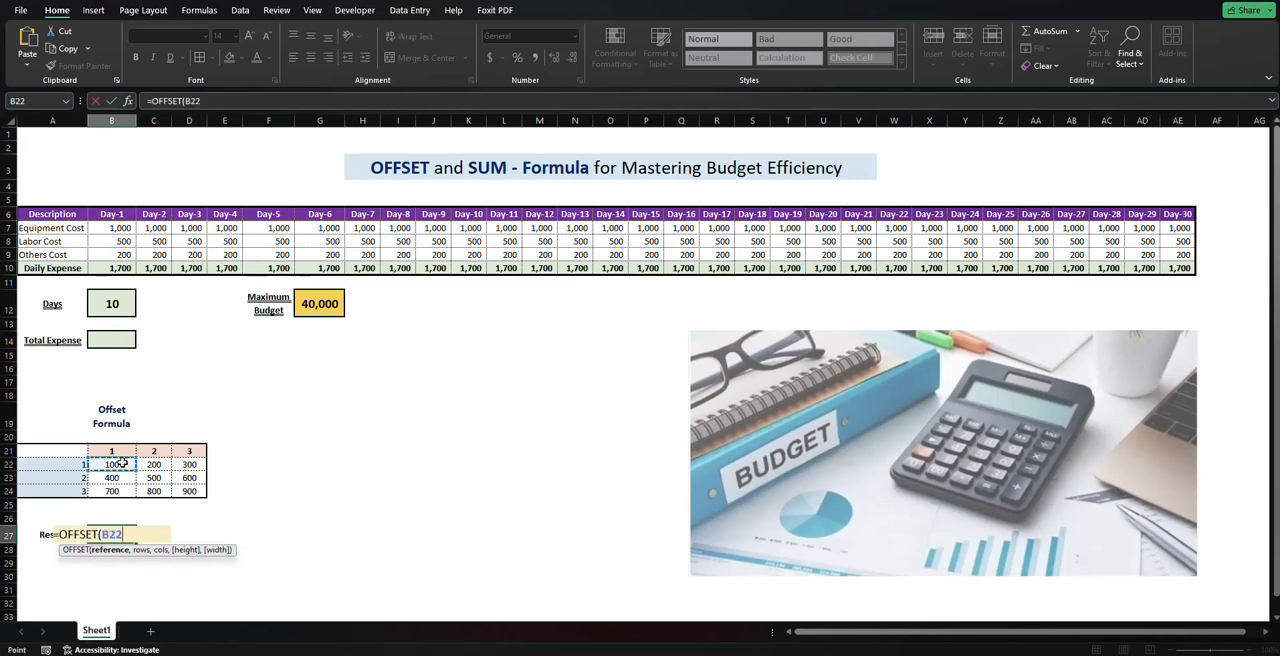
pyautogui.write(',2')
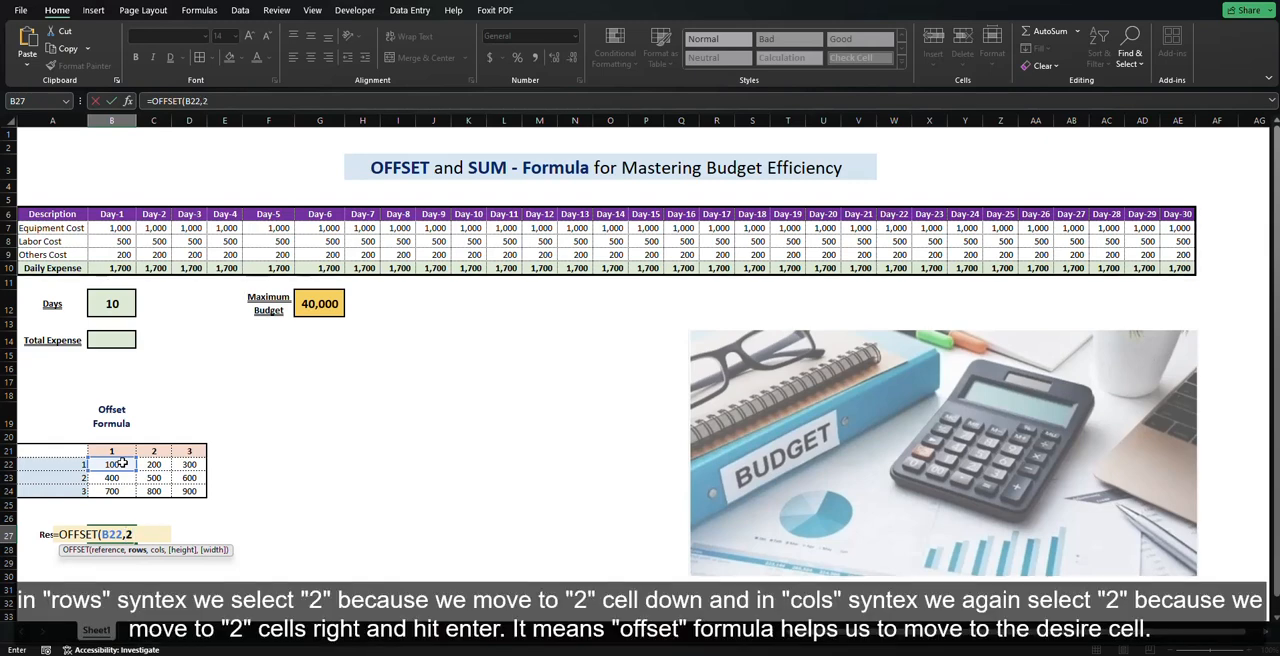
pyautogui.write(',')
pyautogui.write('2')
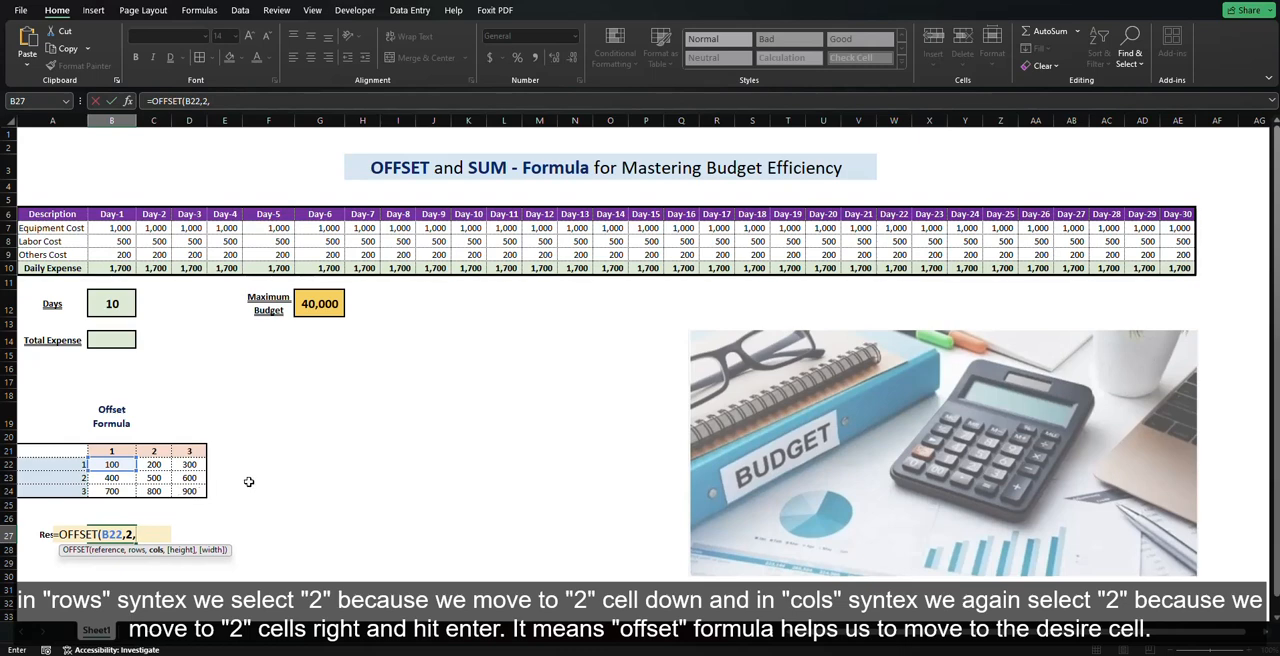
pyautogui.write(')')
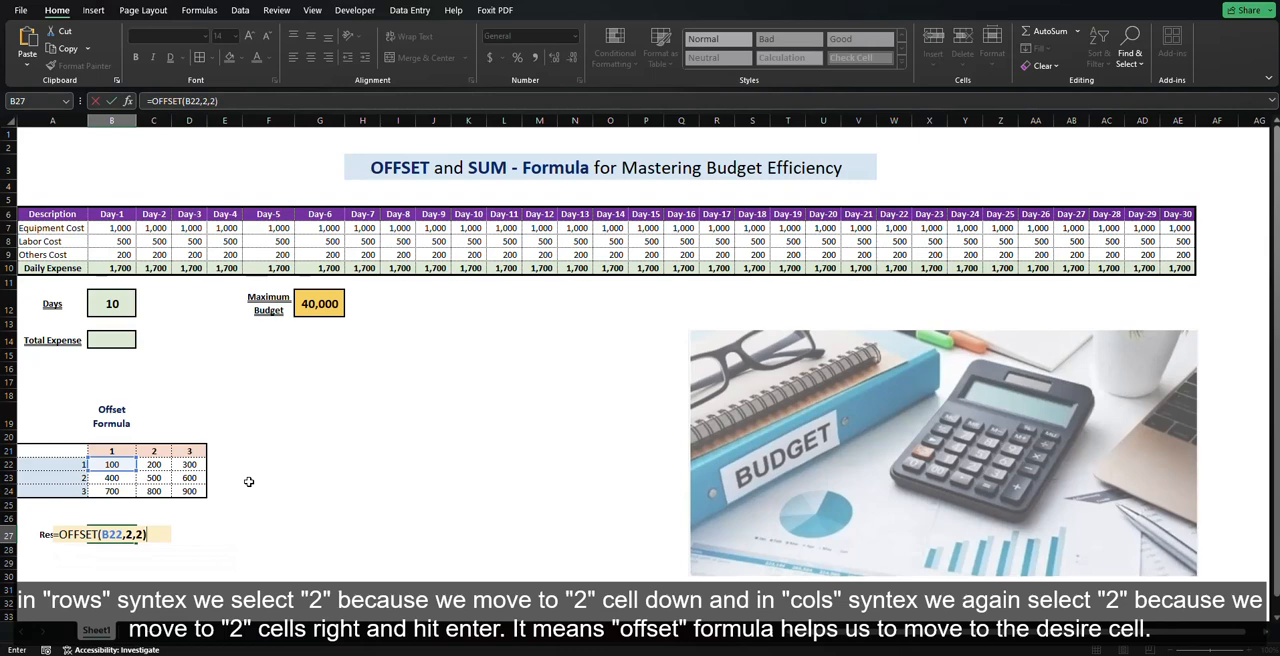
pyautogui.press('Return')
pyautogui.click(110, 529)
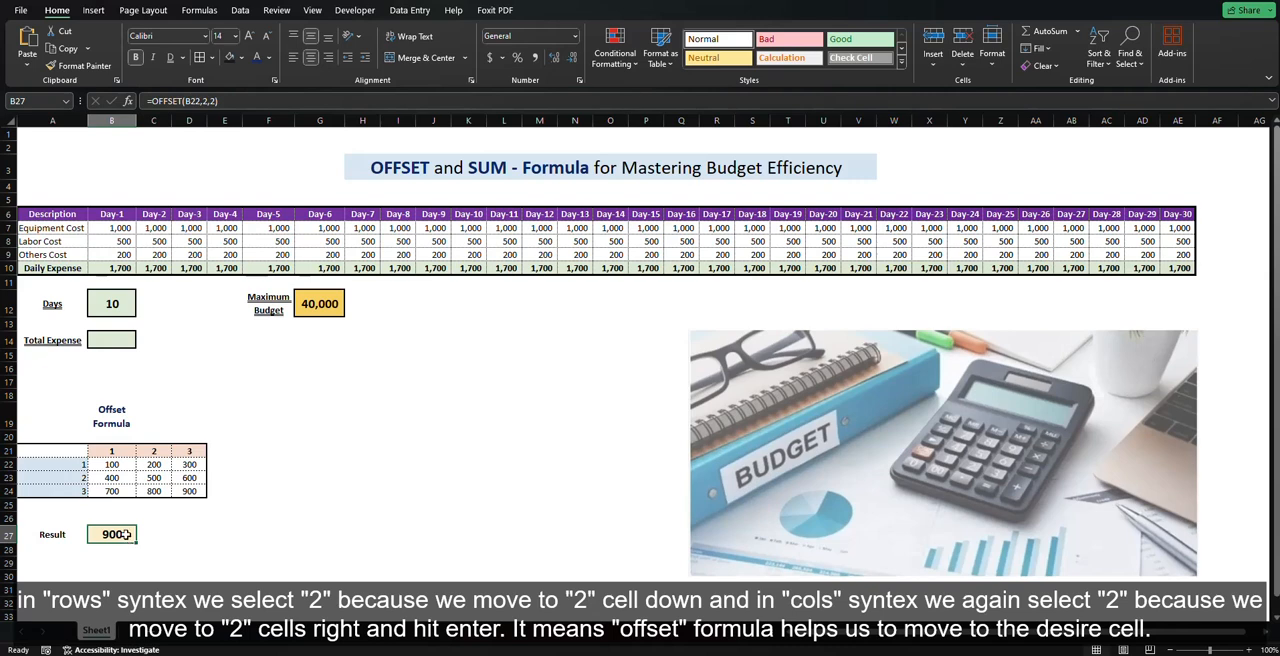
# Step: Enter =OFFSET($B$10,,$B$12) in the Total Expense cell B14, with absolute references to the Day-1 Daily Expense and Days cells
pyautogui.click(108, 342)
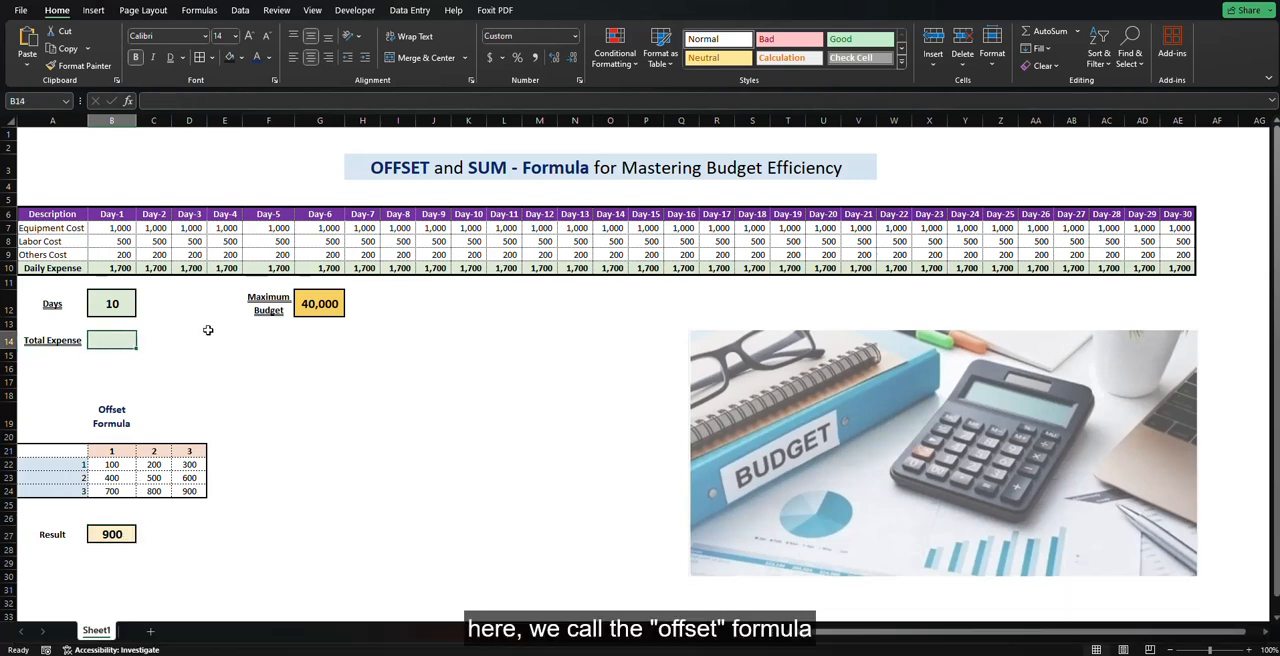
pyautogui.write('=of')
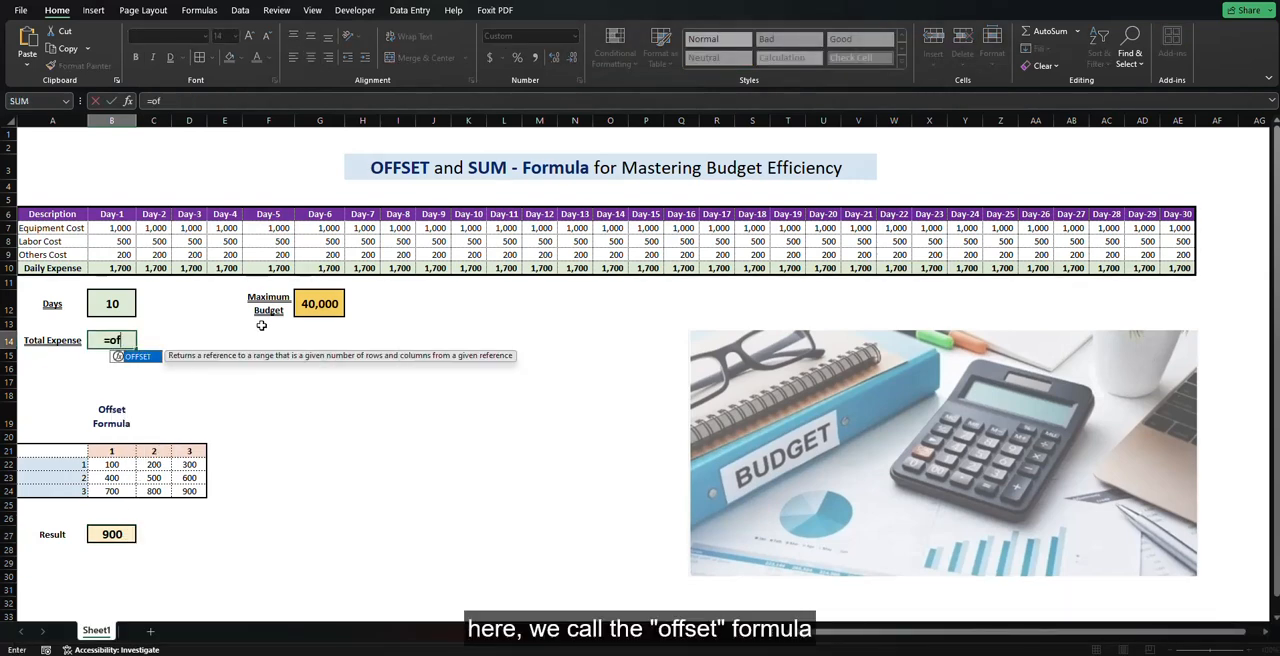
pyautogui.press('Tab')
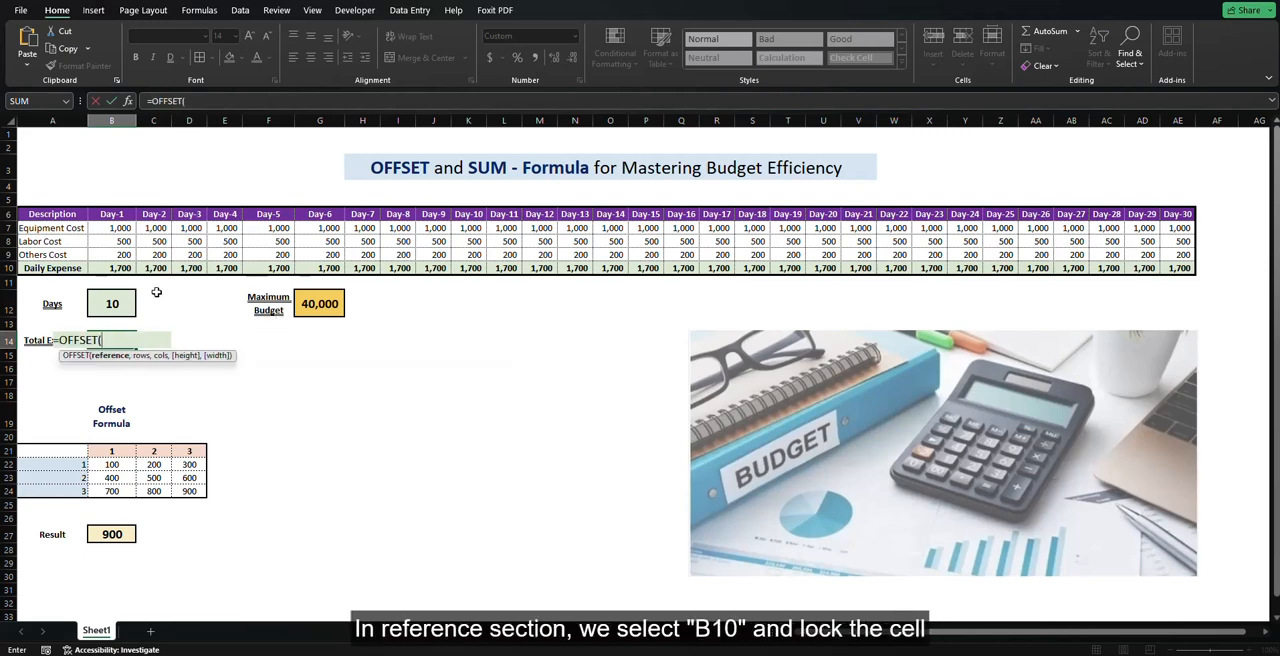
pyautogui.click(120, 270)
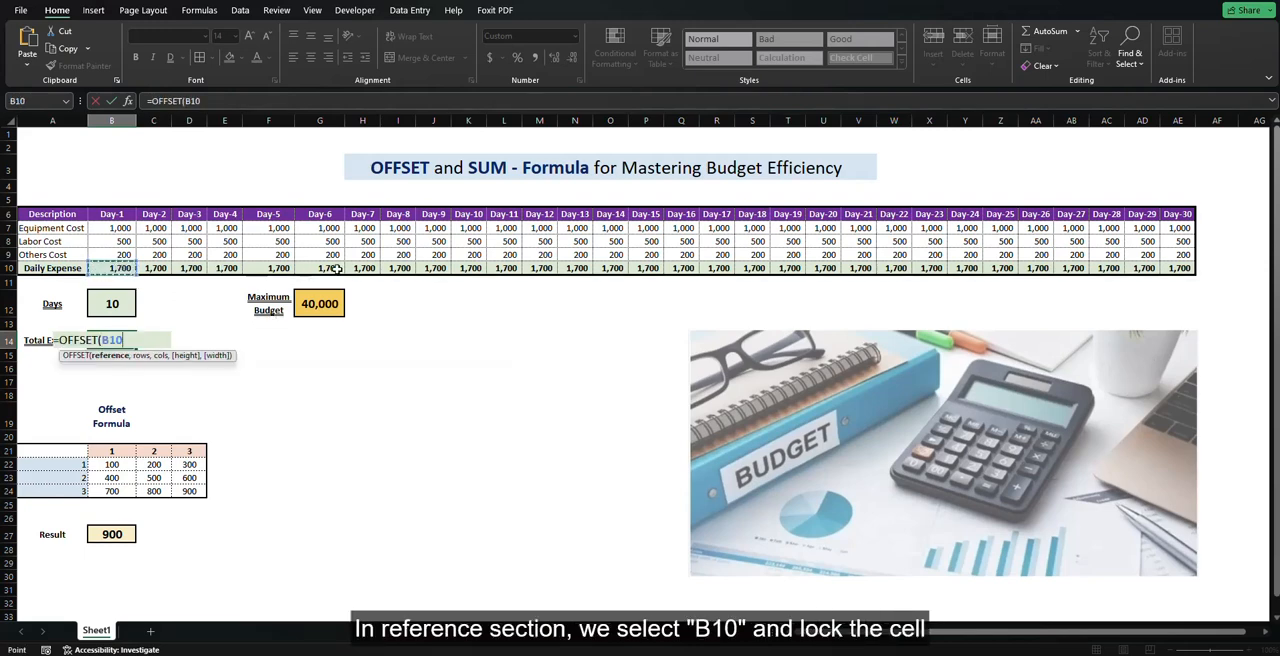
pyautogui.press('F4')
pyautogui.write(',')
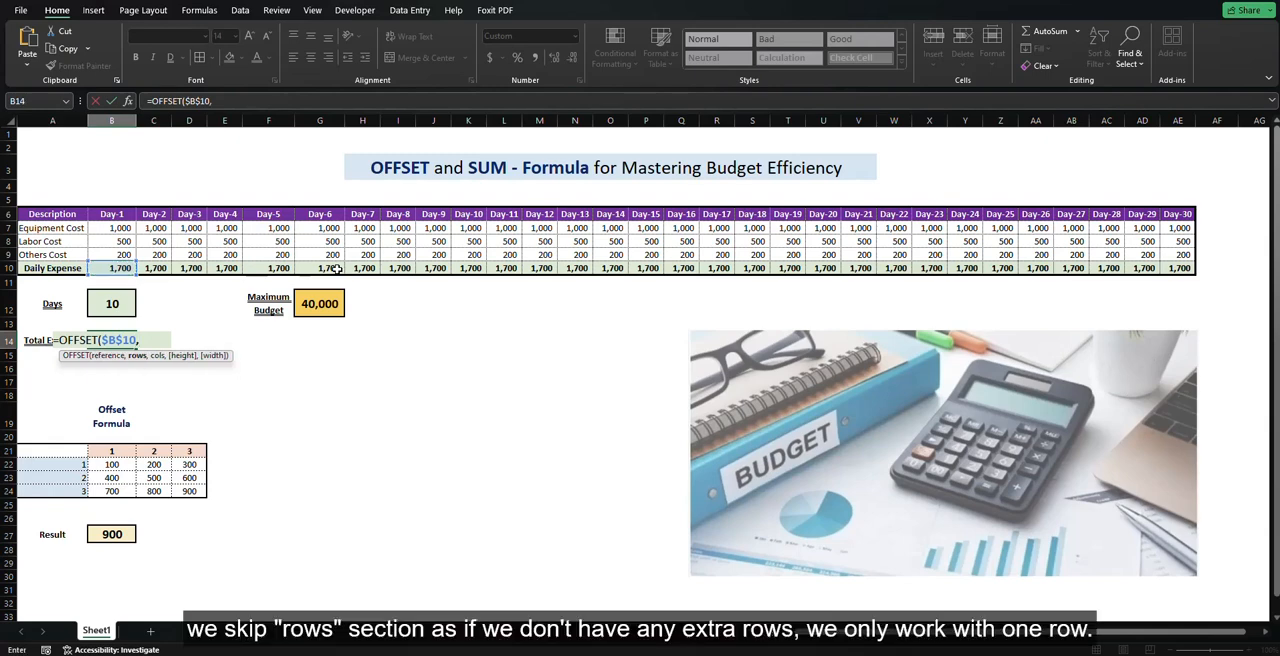
pyautogui.write(',')
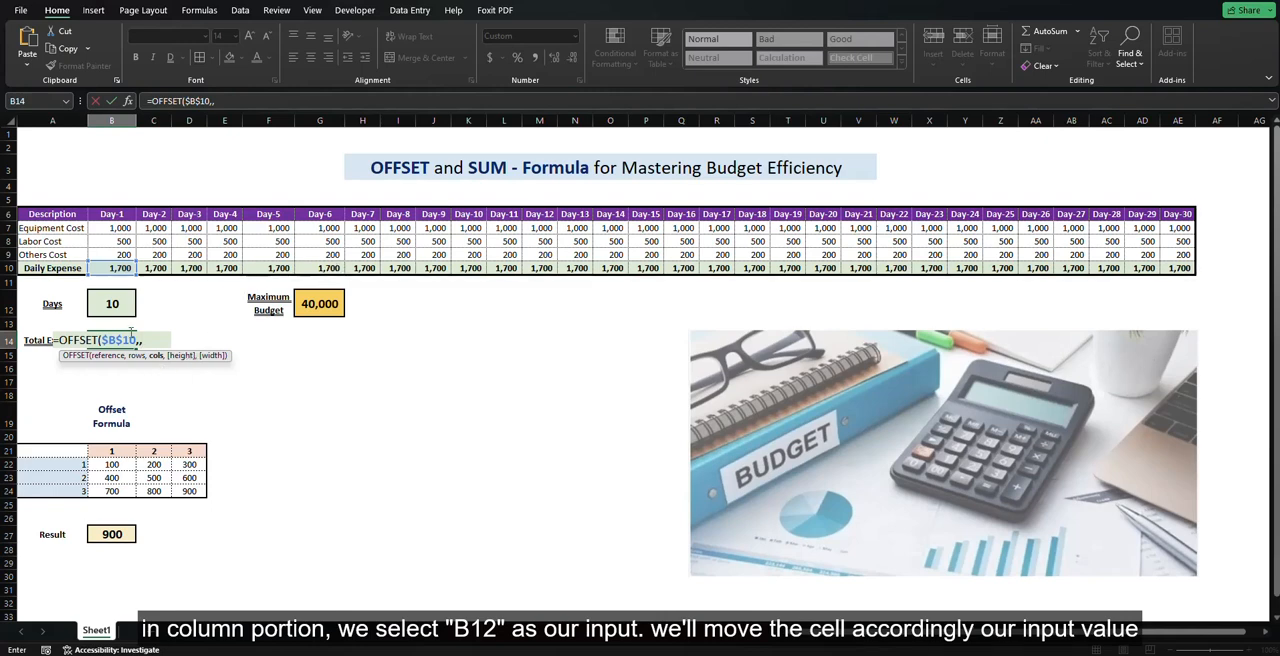
pyautogui.click(116, 305)
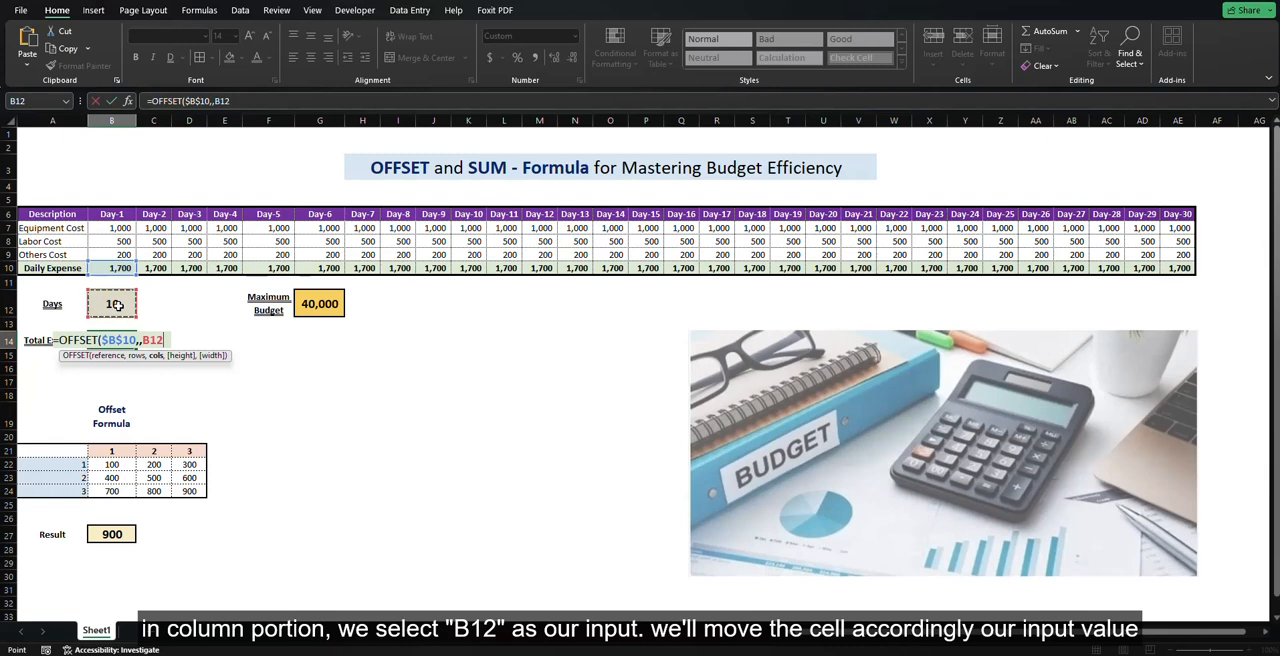
pyautogui.press('F4')
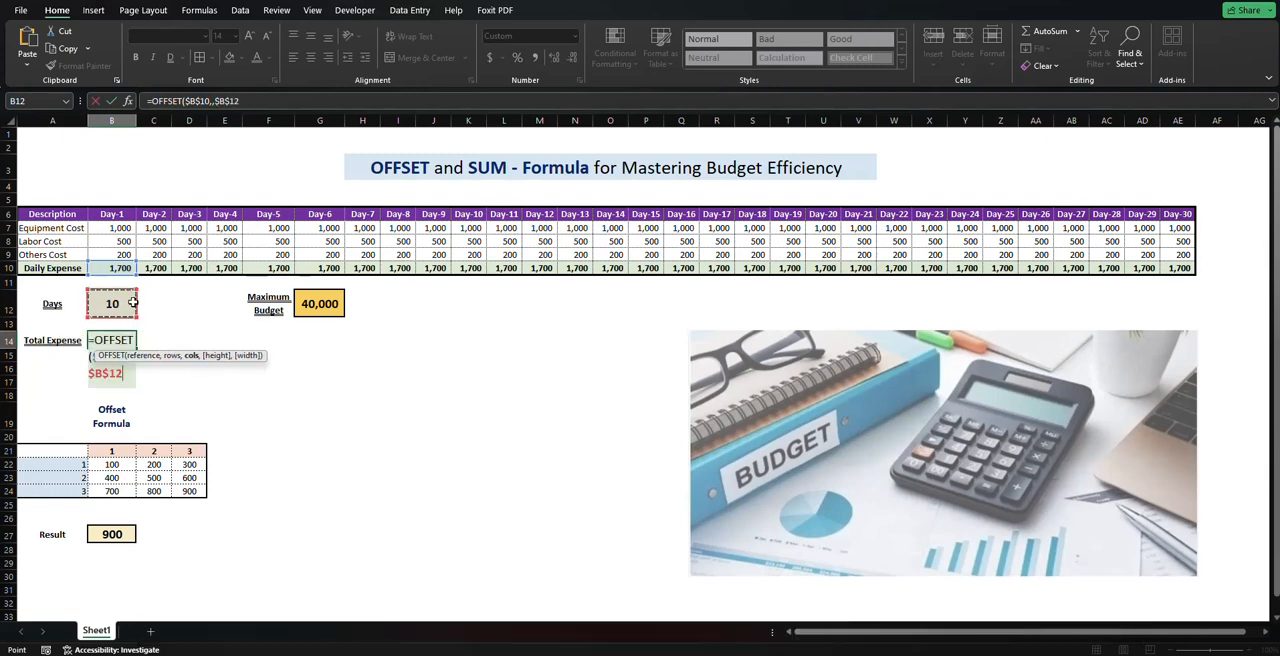
pyautogui.write(')')
# Step: Check the Total Expense against the Days input and the Daily Expense values from Day-1 to Day-10
pyautogui.click(133, 304)
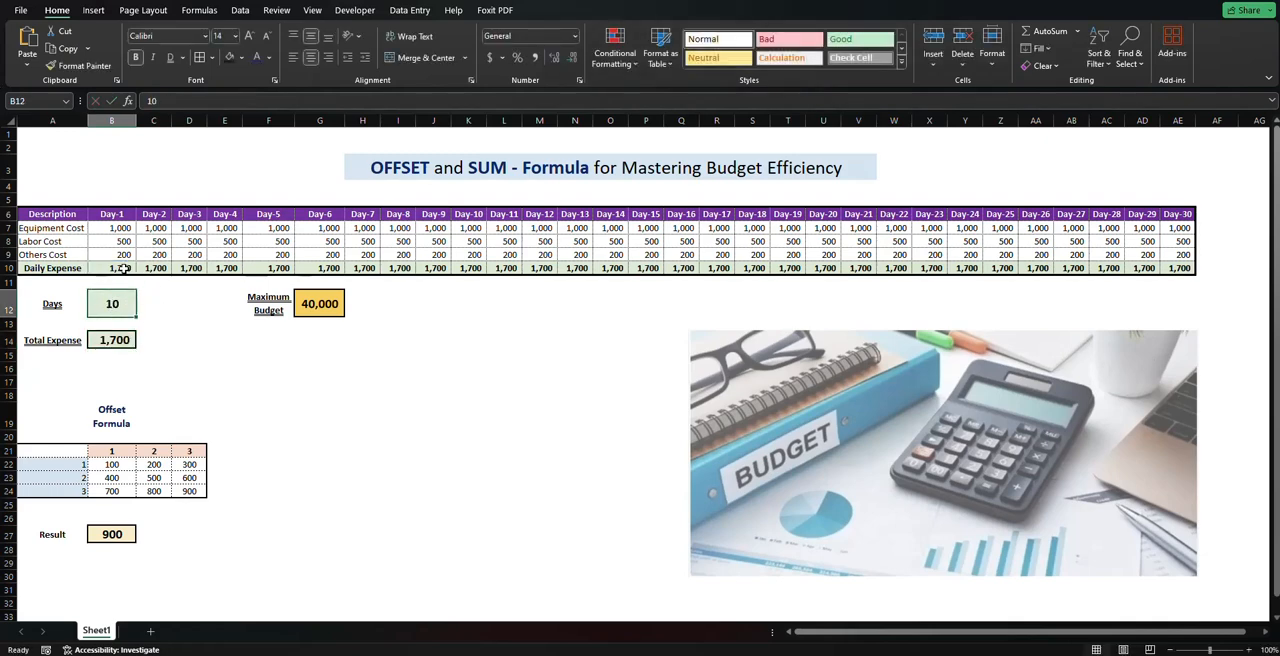
pyautogui.moveTo(120, 268); pyautogui.dragTo(468, 268)
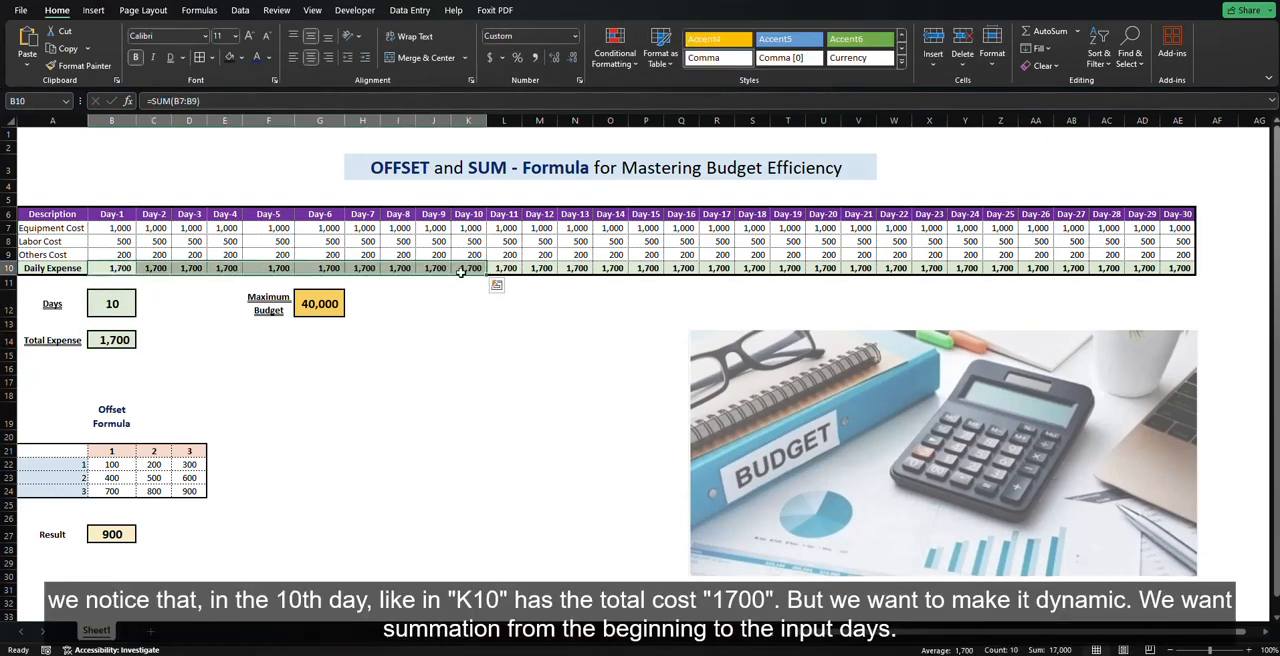
pyautogui.click(123, 338)
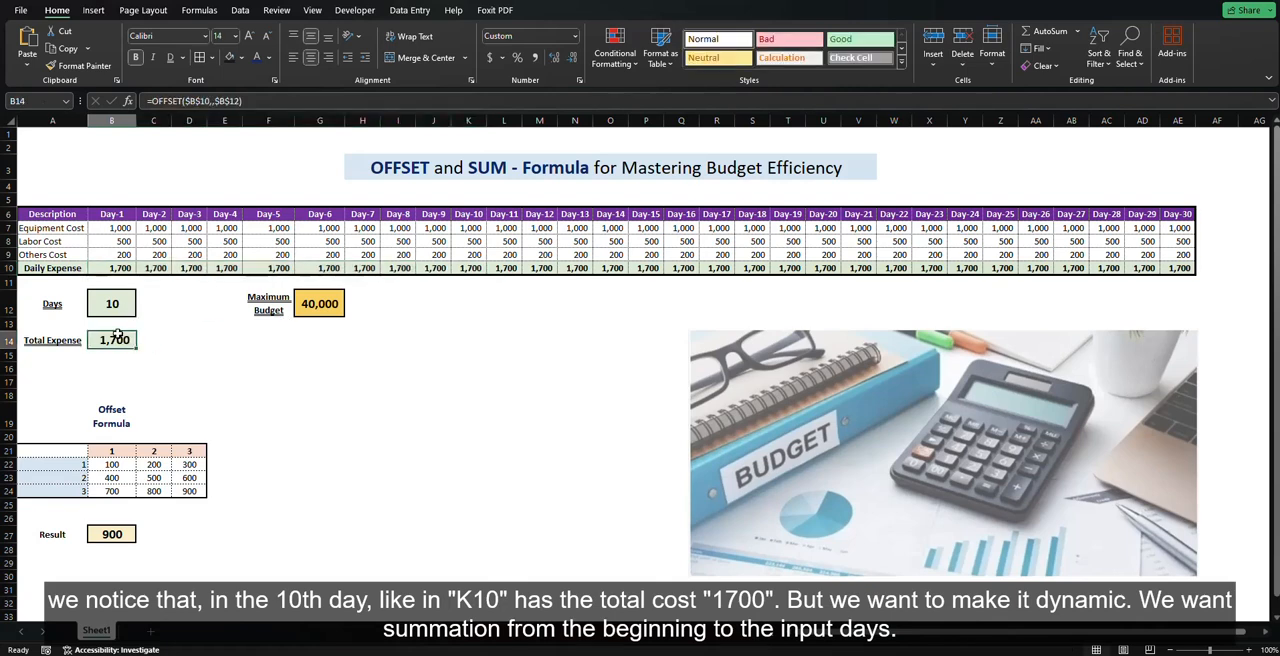
pyautogui.click(121, 268)
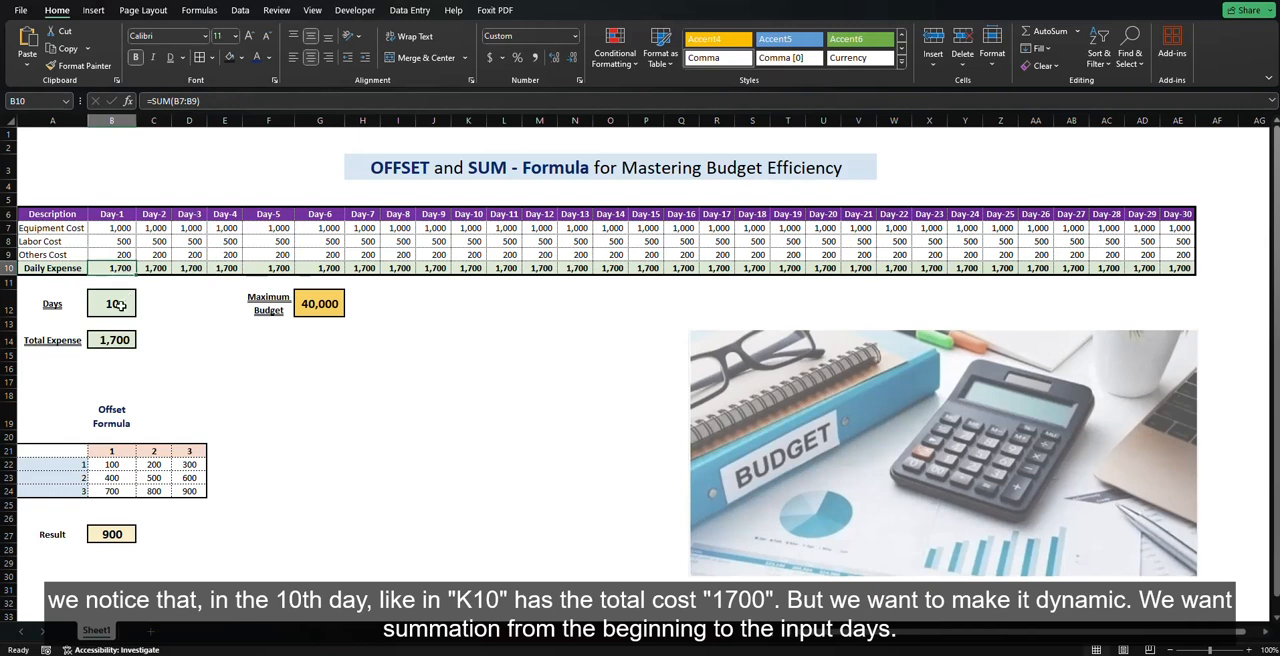
pyautogui.moveTo(124, 267); pyautogui.dragTo(422, 268)
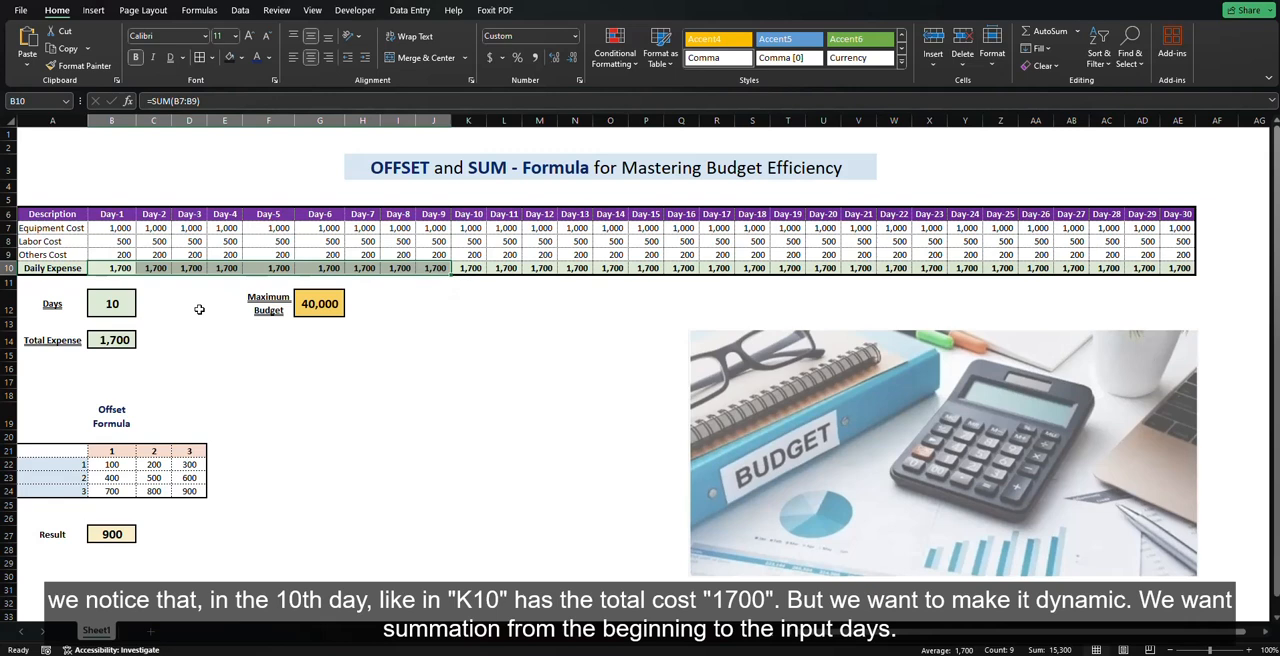
pyautogui.click(224, 368)
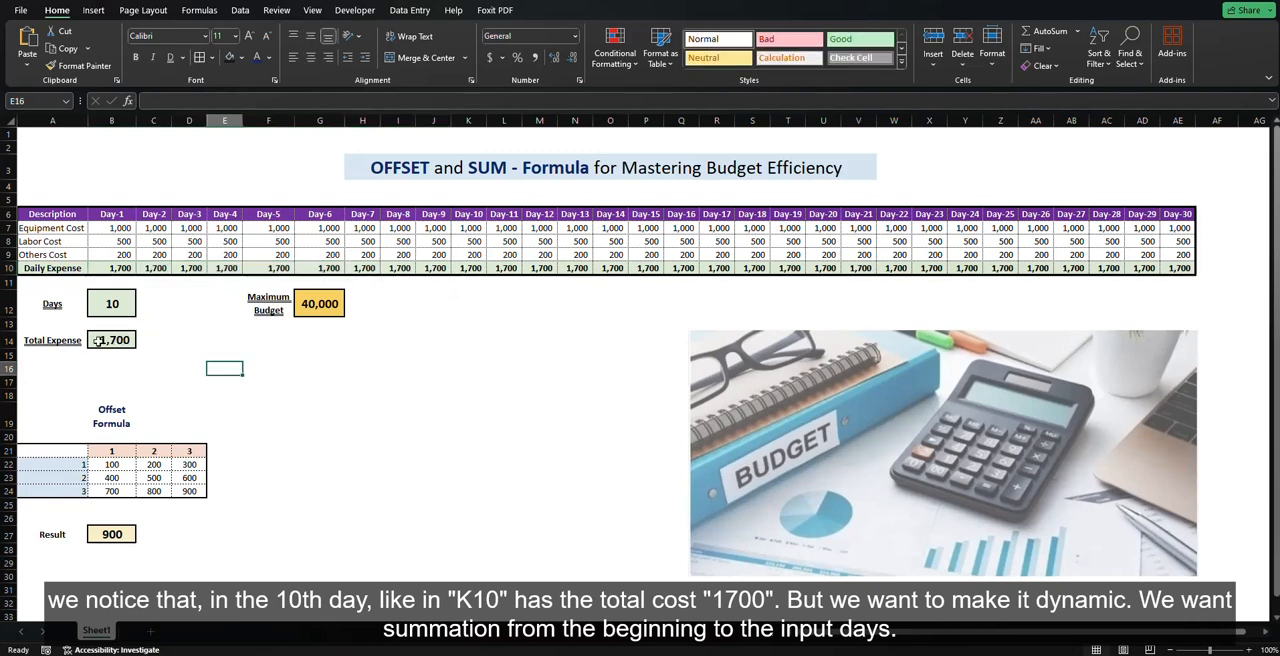
# Step: Wrap the Total Expense formula in SUM with a range starting at B10, giving =SUM(B10:OFFSET($B$10,,$B$12))
pyautogui.click(106, 340)
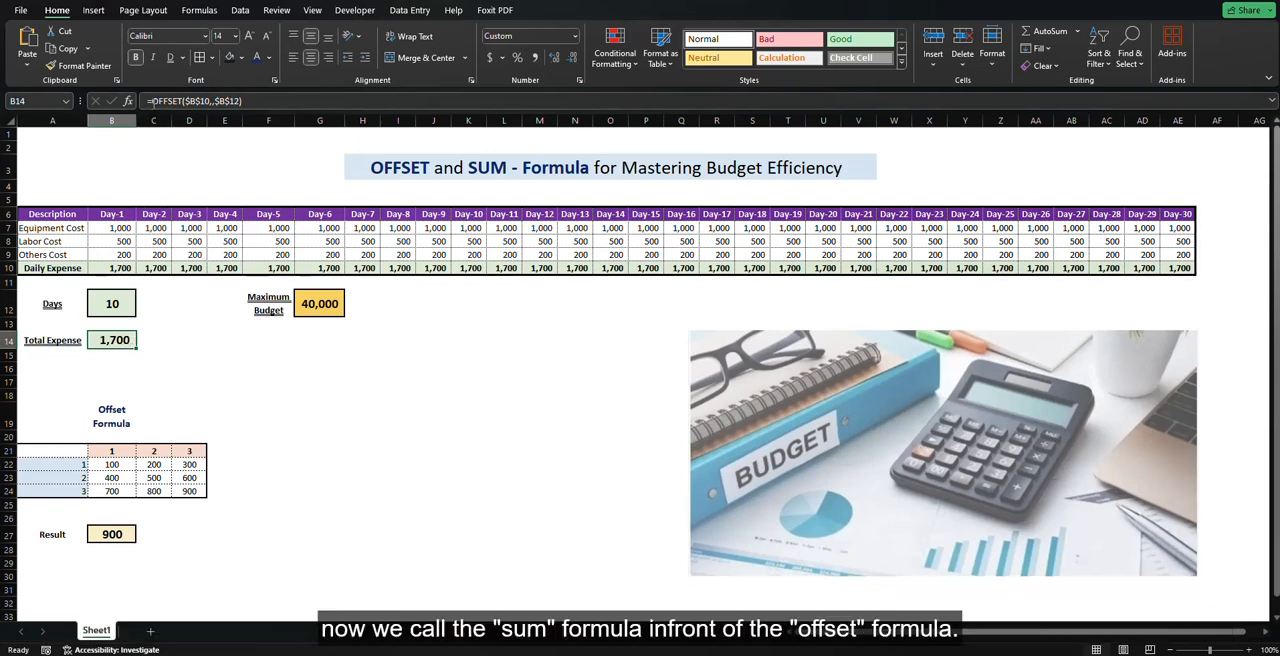
pyautogui.click(182, 101)
pyautogui.write('sum')
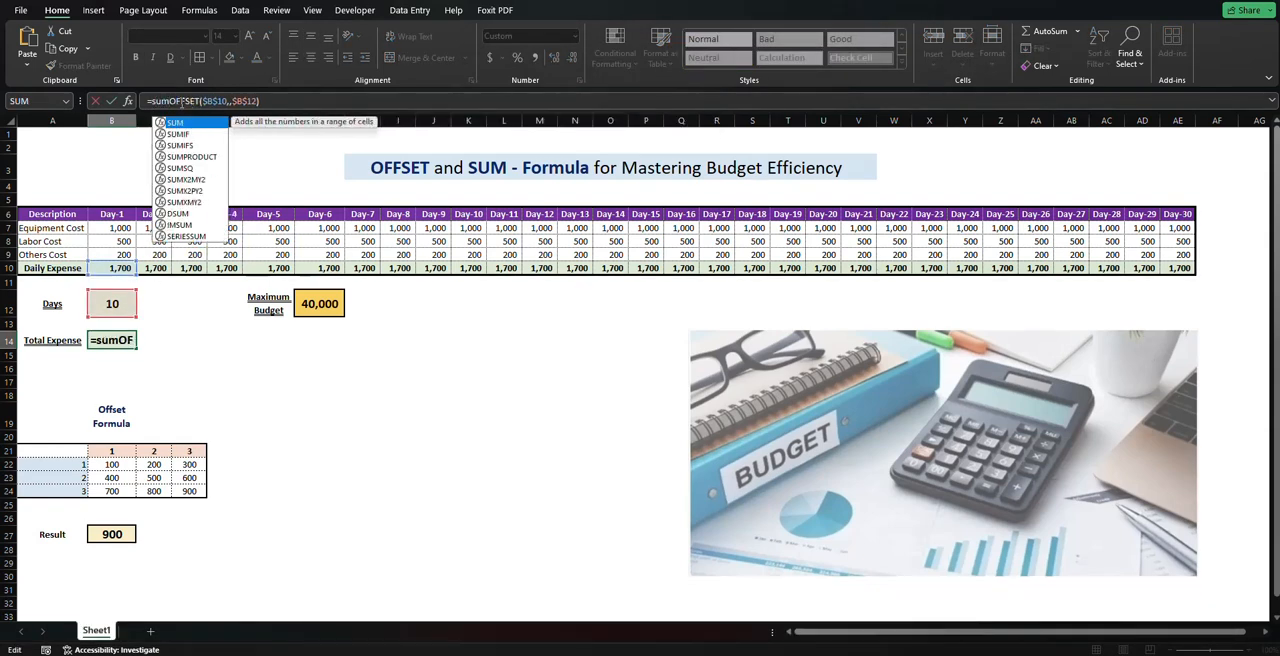
pyautogui.write('(')
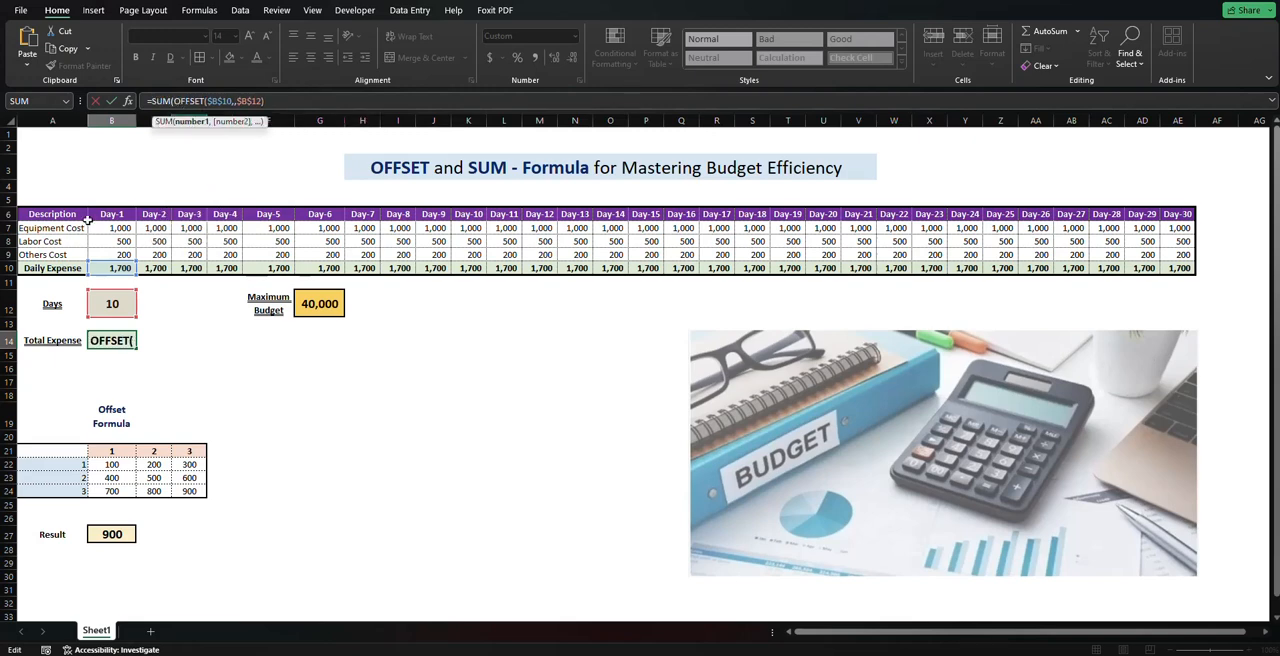
pyautogui.click(120, 268)
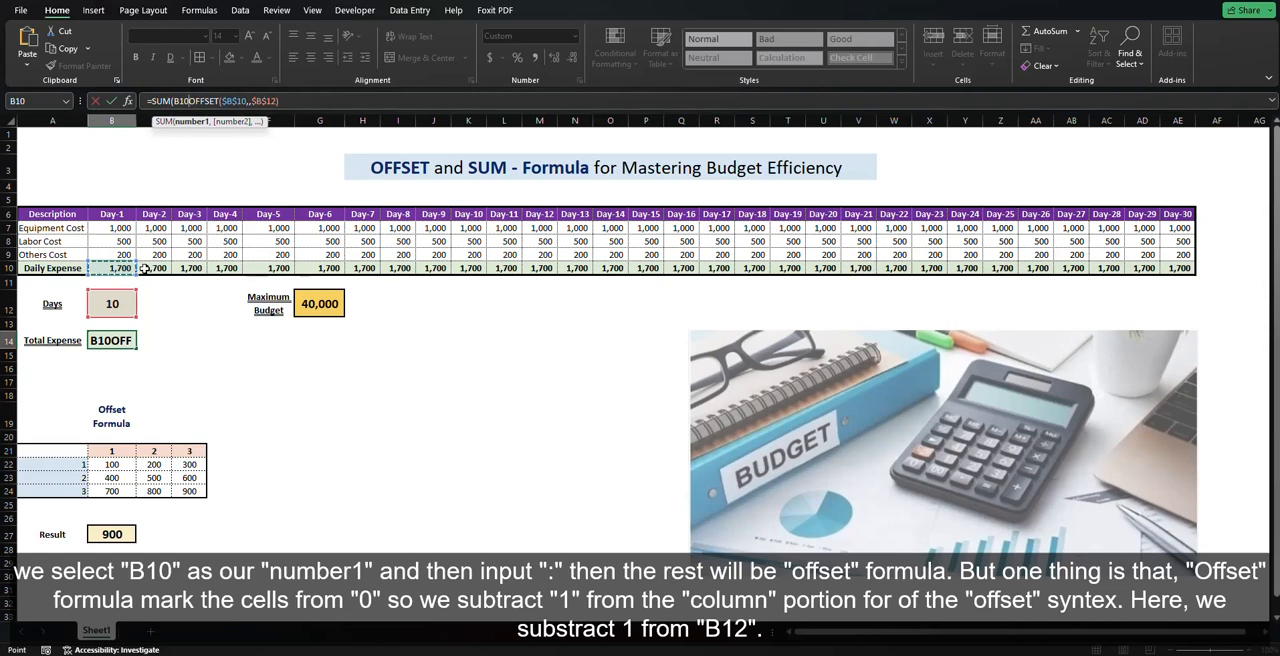
pyautogui.press('F8')
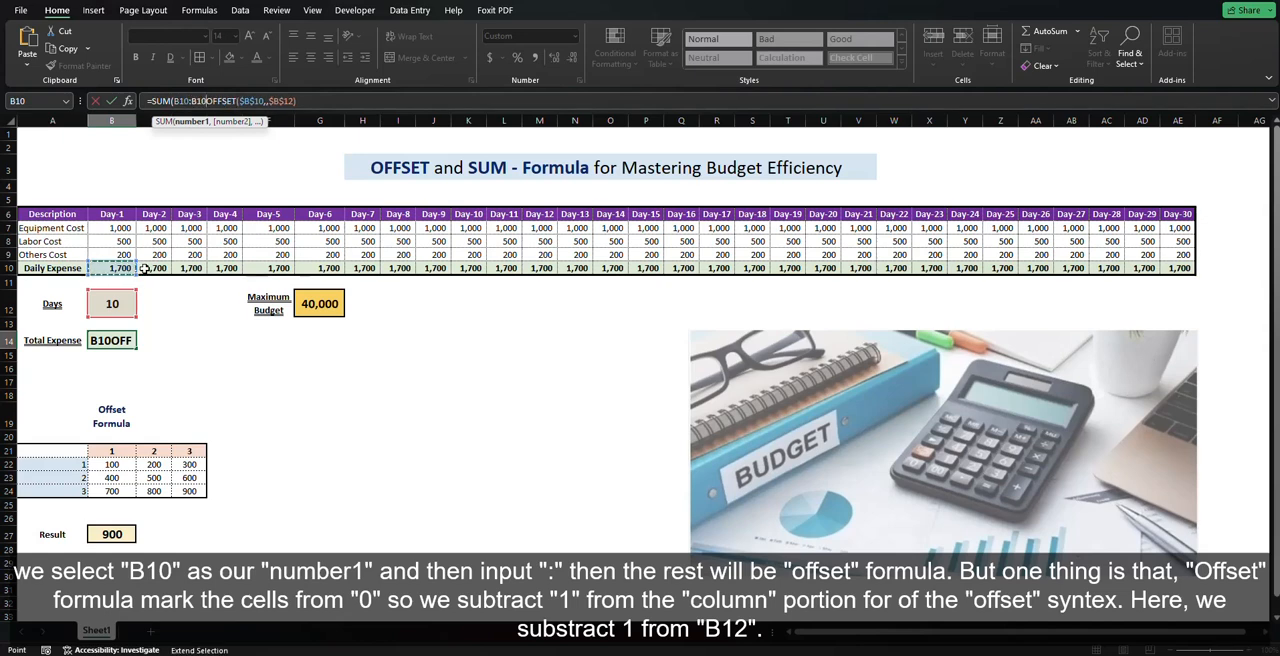
pyautogui.press('BackSpace')
pyautogui.press('BackSpace')
pyautogui.press('BackSpace')
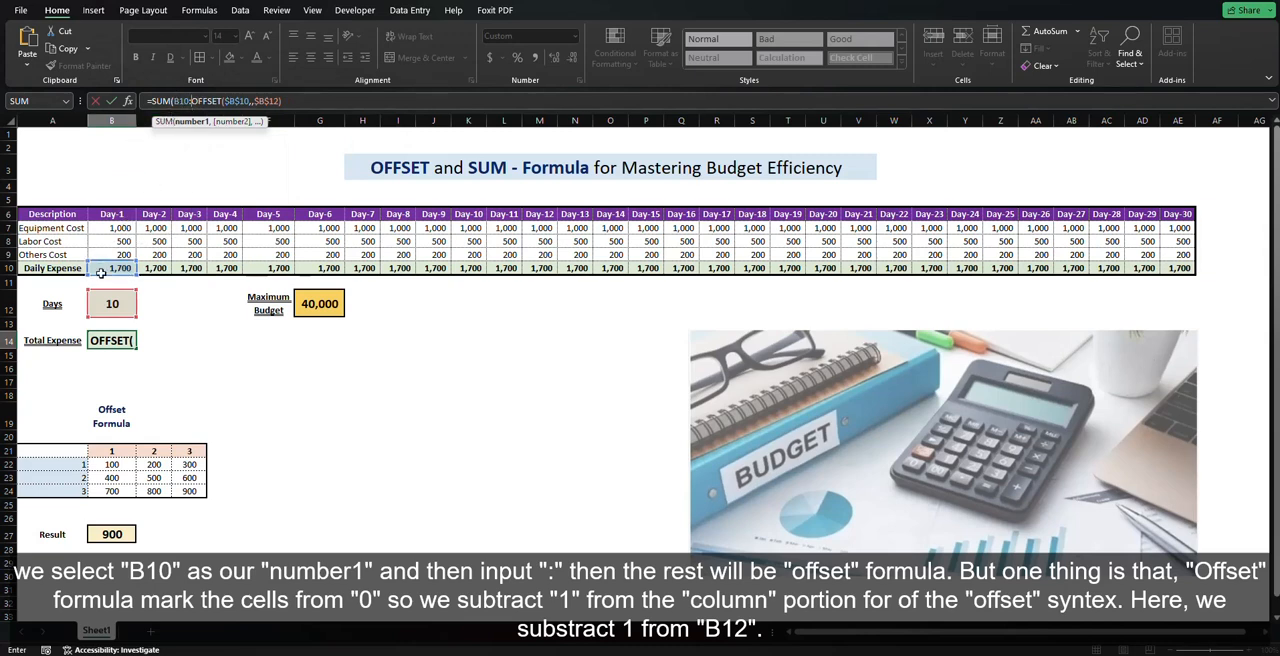
pyautogui.click(292, 101)
pyautogui.write(')')
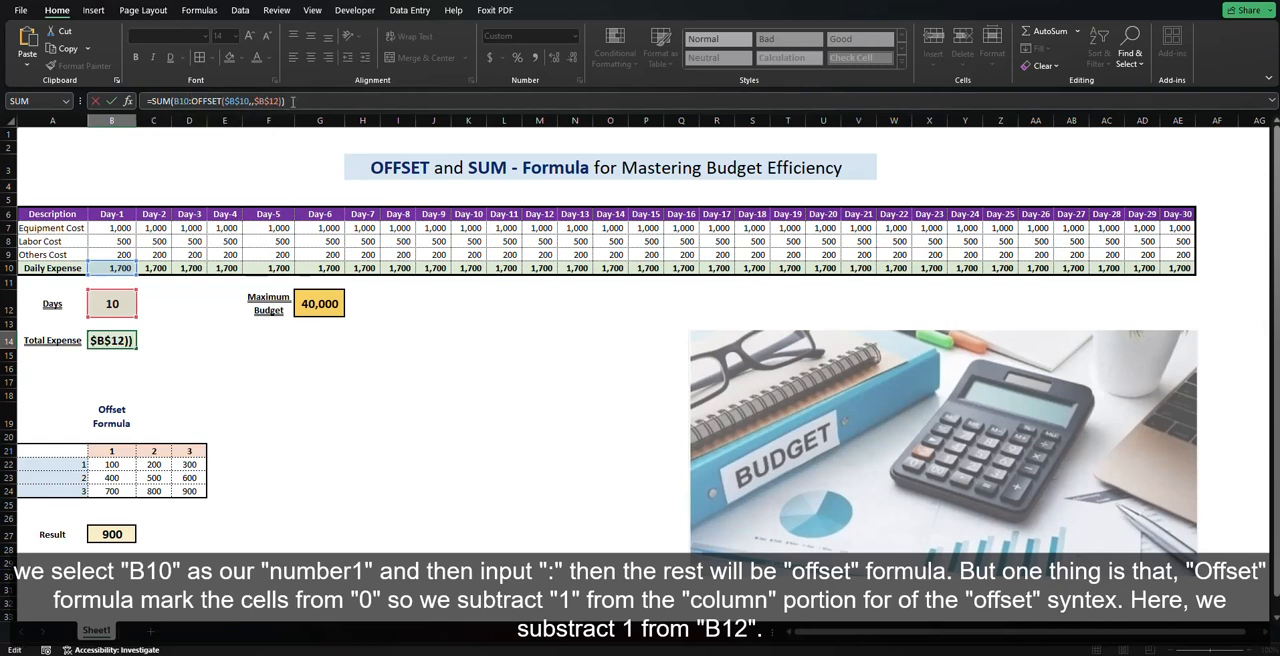
pyautogui.press('Return')
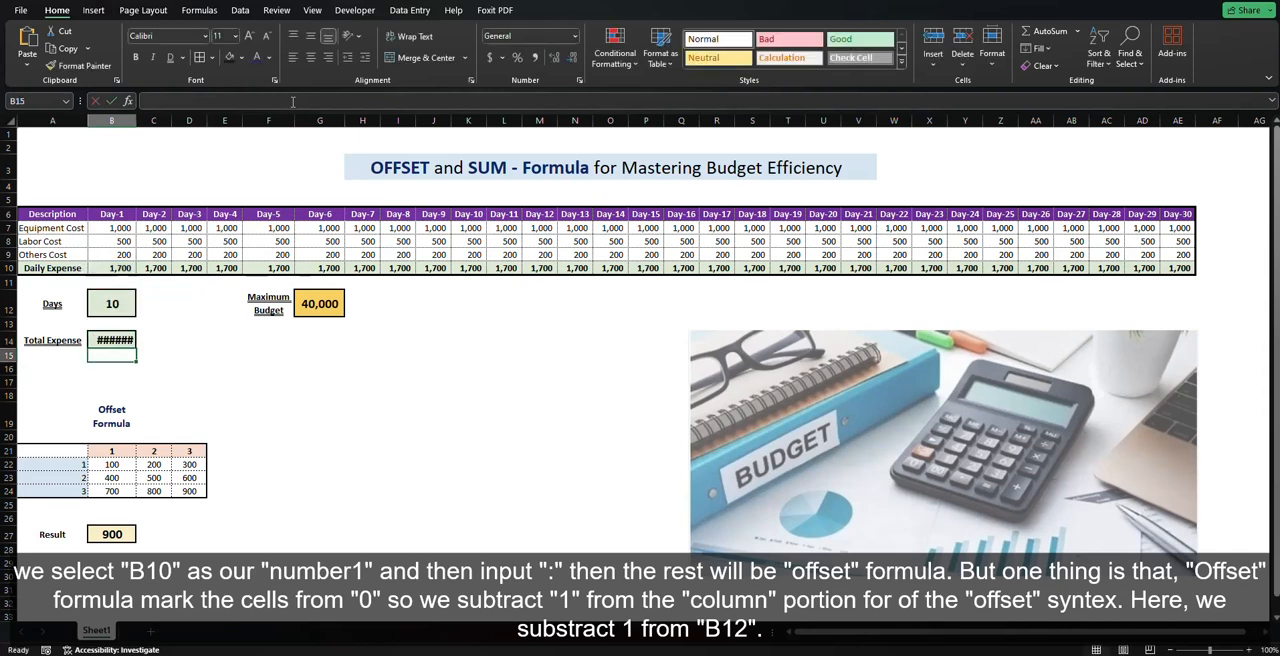
# Step: Autofit the width of column B and highlight the Daily Expense values from Day-1 to Day-11 to check the total
pyautogui.doubleClick(138, 121)
pyautogui.press('Up')
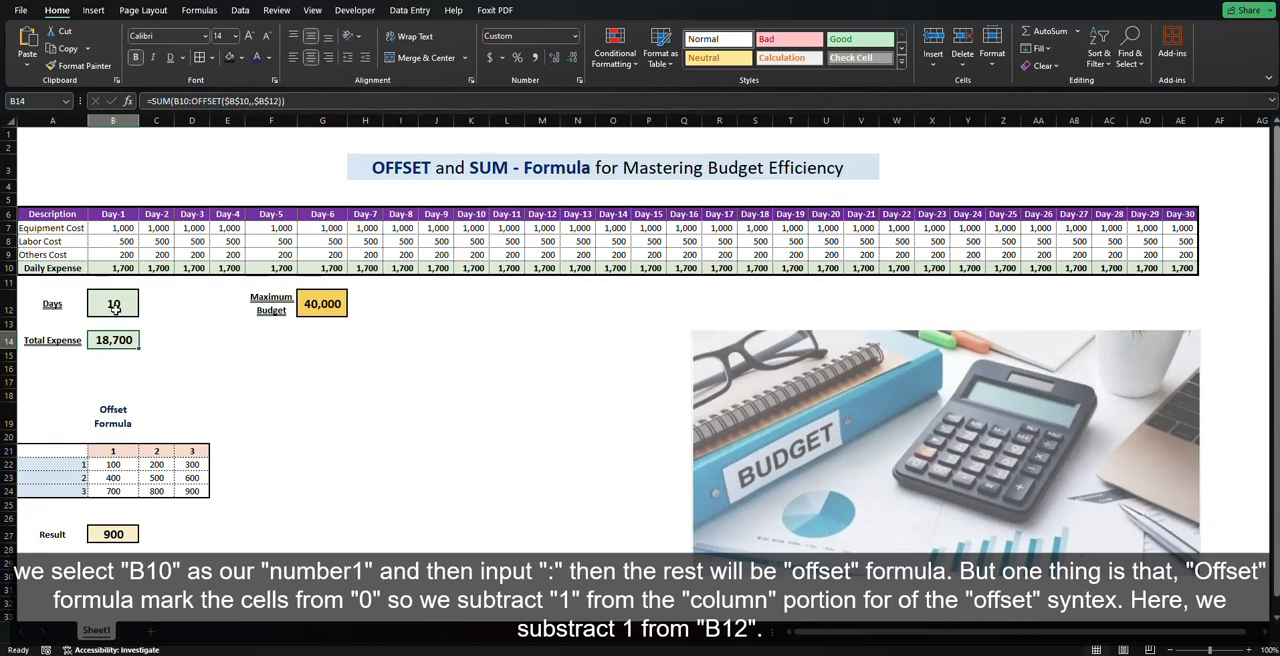
pyautogui.moveTo(122, 268); pyautogui.dragTo(499, 273)
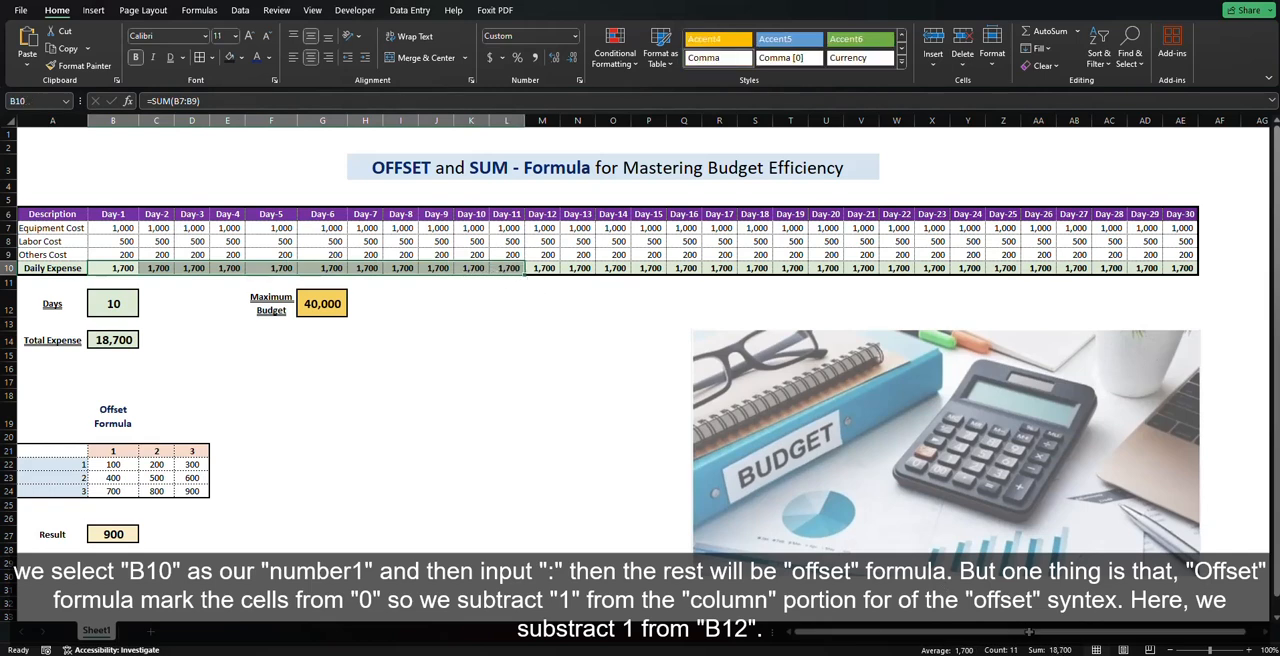
pyautogui.click(122, 309)
# Step: Subtract 1 from the column offset in the Total Expense formula, making it =SUM(B10:OFFSET($B$10,,$B$12-1))
pyautogui.click(112, 339)
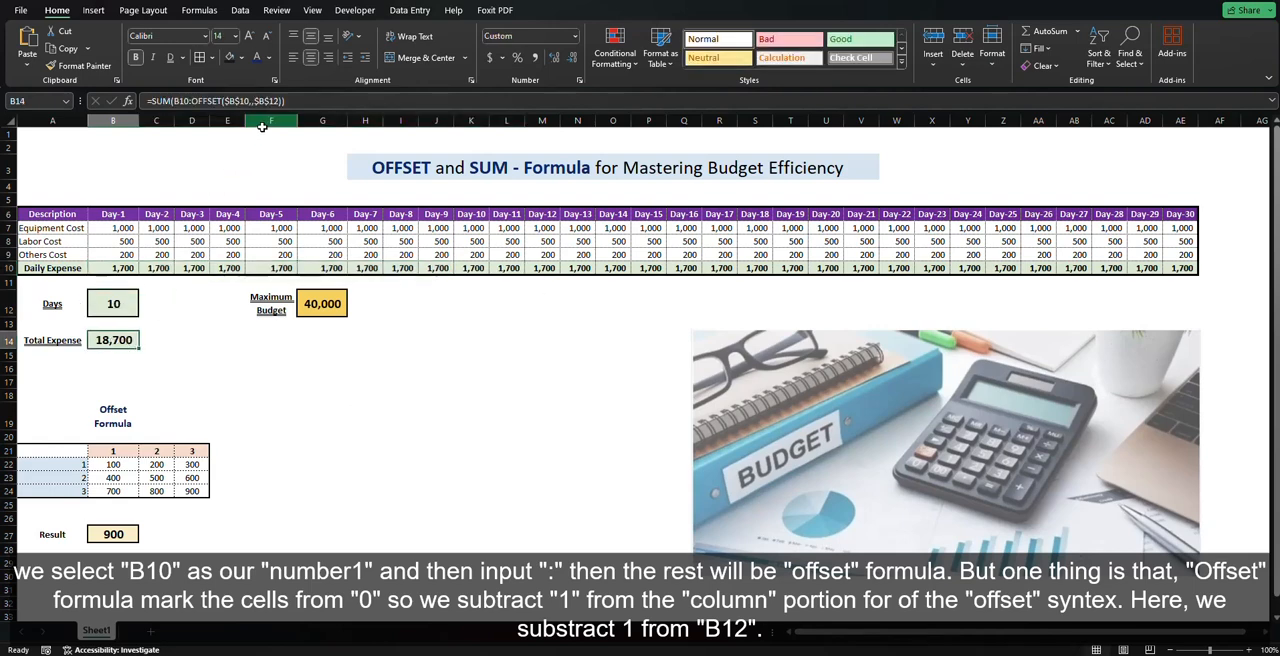
pyautogui.click(279, 101)
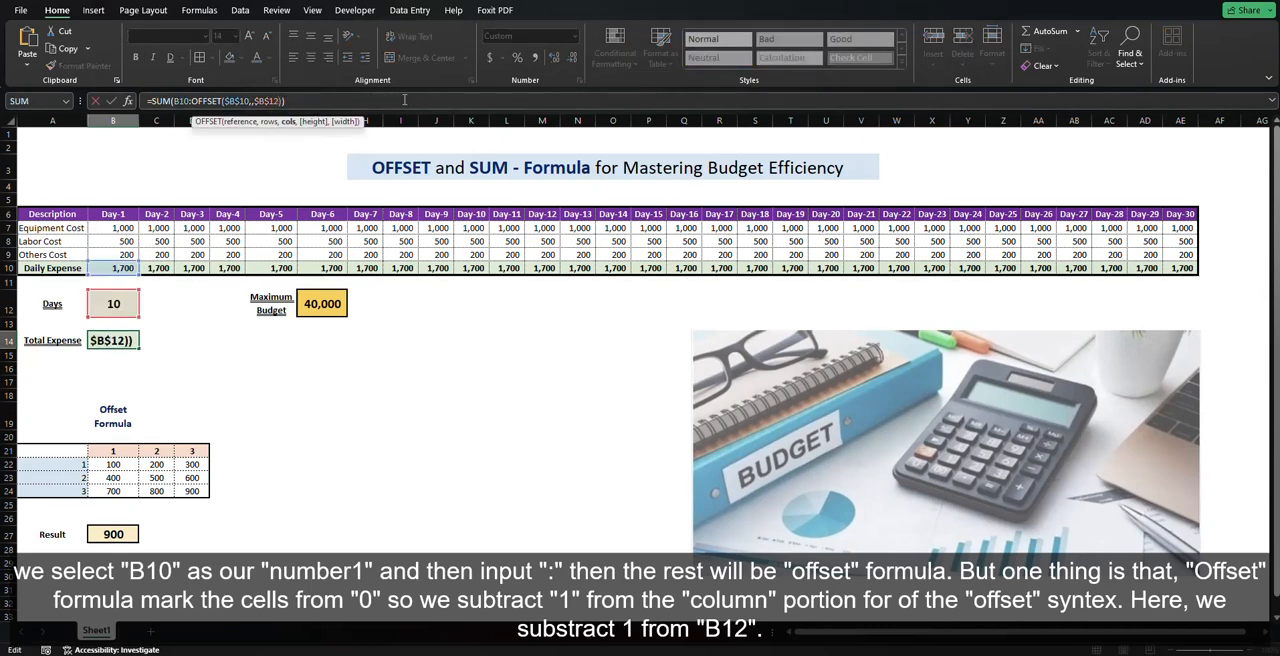
pyautogui.write('-1')
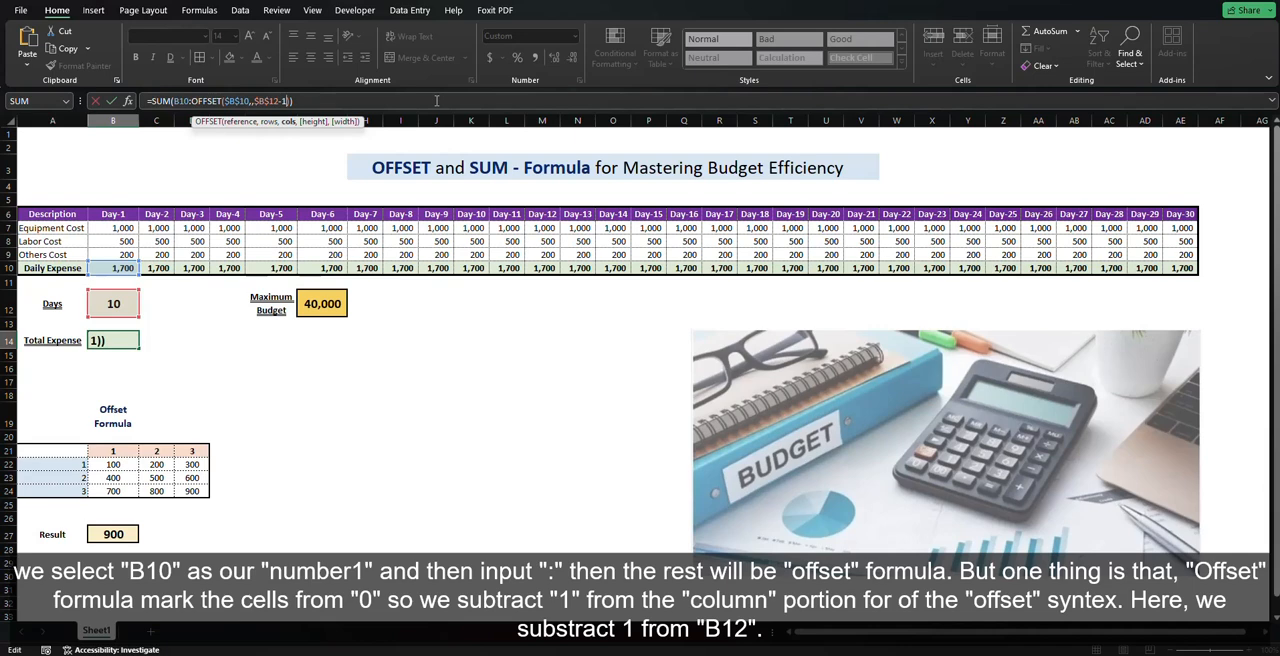
pyautogui.press('Return')
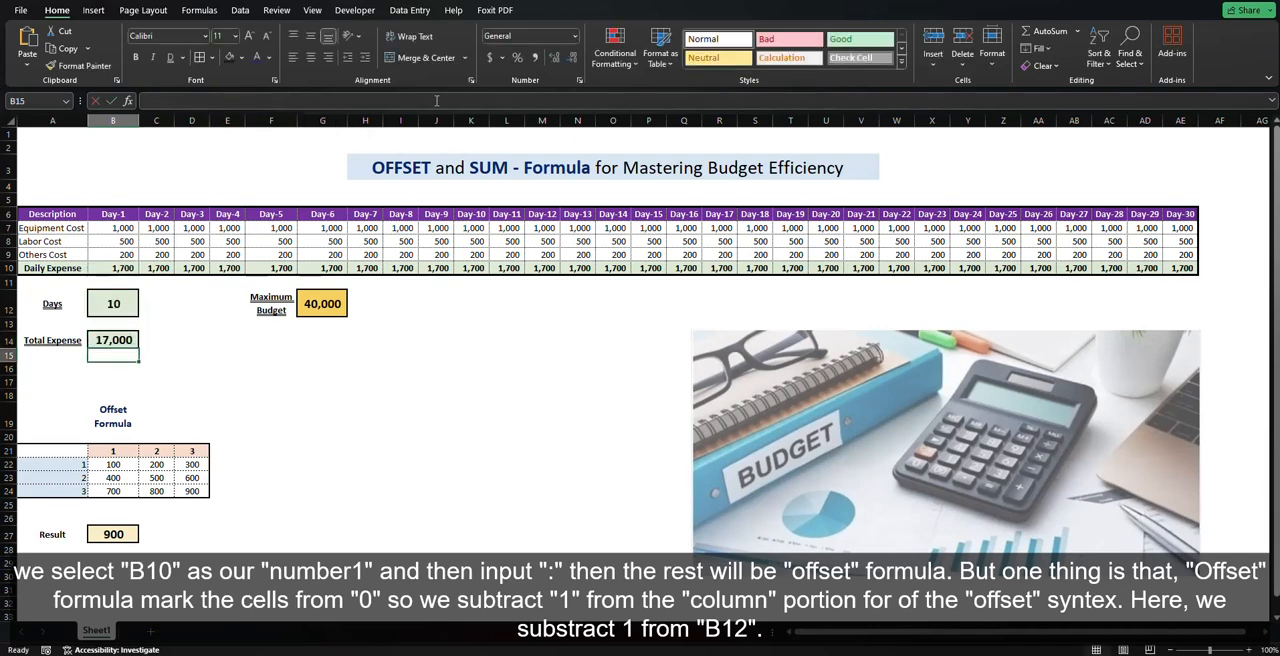
pyautogui.click(322, 395)
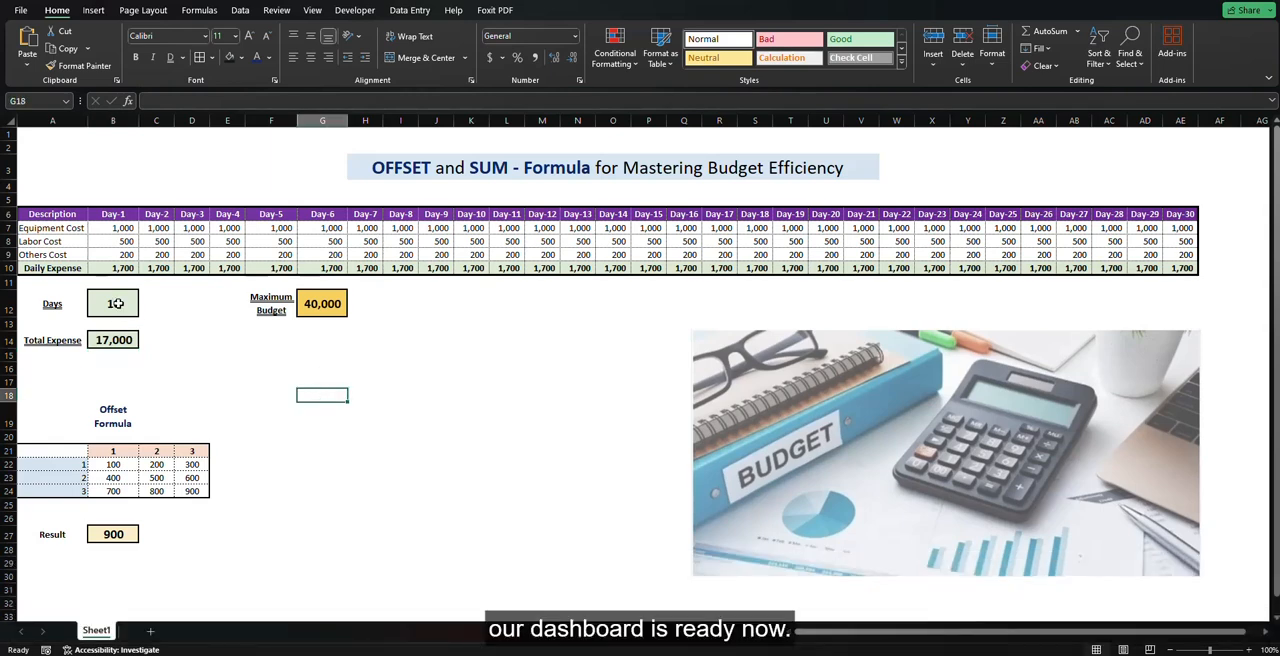
# Step: Set the Days cell B12 to 2 and highlight the Daily Expense values for Day-1 and Day-2
pyautogui.click(120, 305)
pyautogui.write('2')
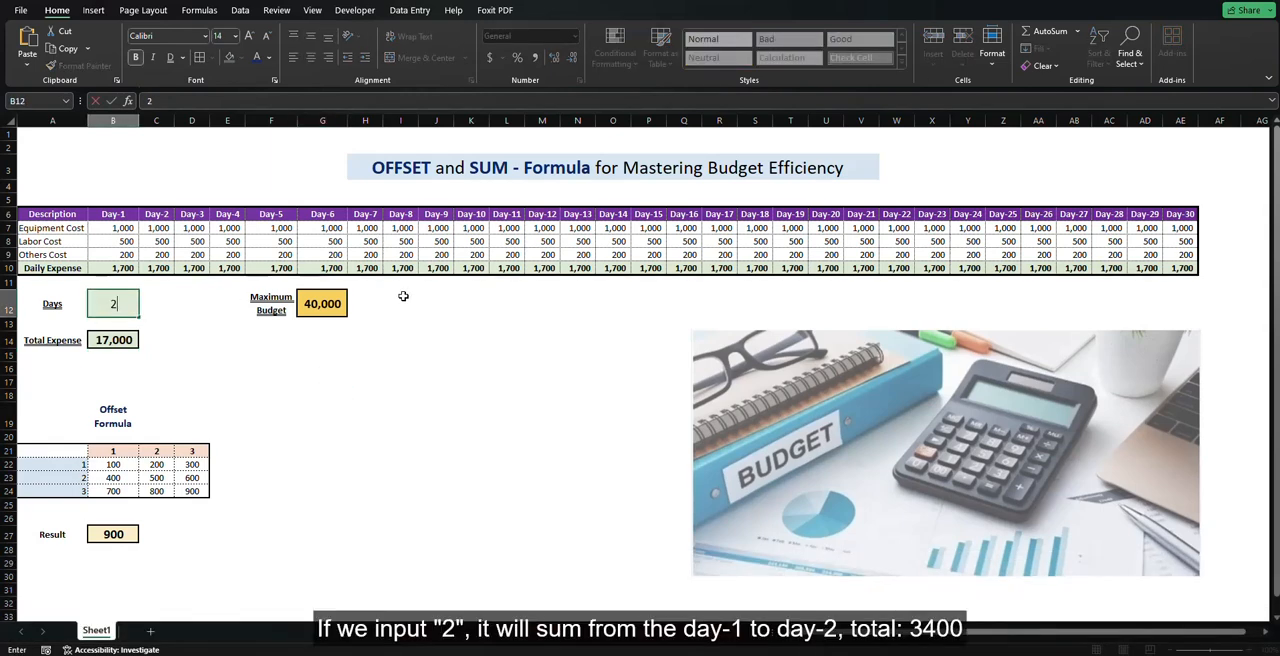
pyautogui.press('Return')
pyautogui.moveTo(124, 268); pyautogui.dragTo(158, 268)
# Step: Set the Days cell B12 to 5 and highlight the Daily Expense values from Day-1 to Day-5
pyautogui.click(118, 304)
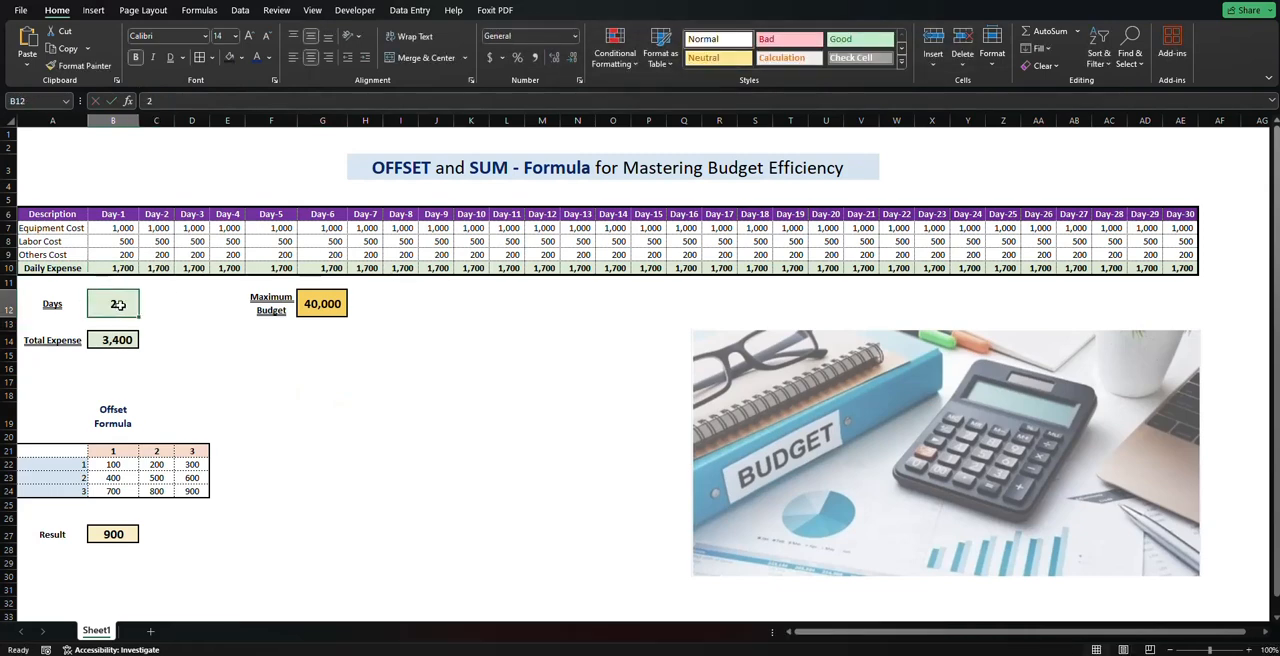
pyautogui.press('BackSpace')
pyautogui.write('5')
pyautogui.press('Return')
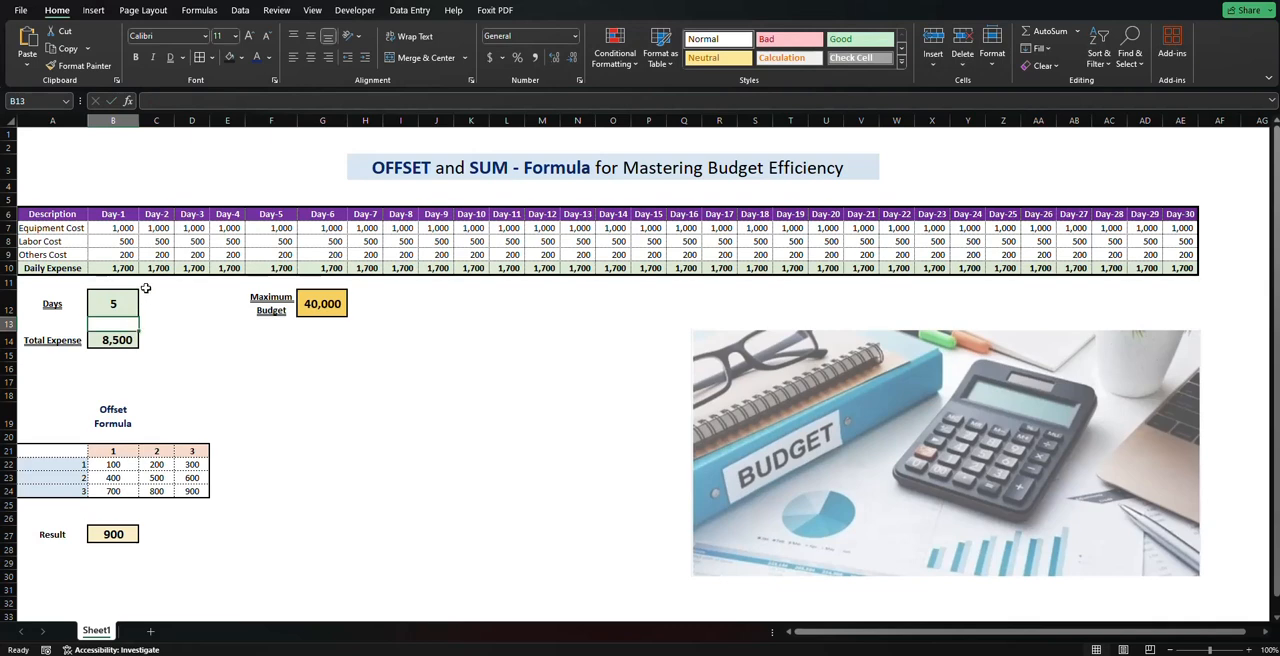
pyautogui.moveTo(121, 268); pyautogui.dragTo(285, 269)
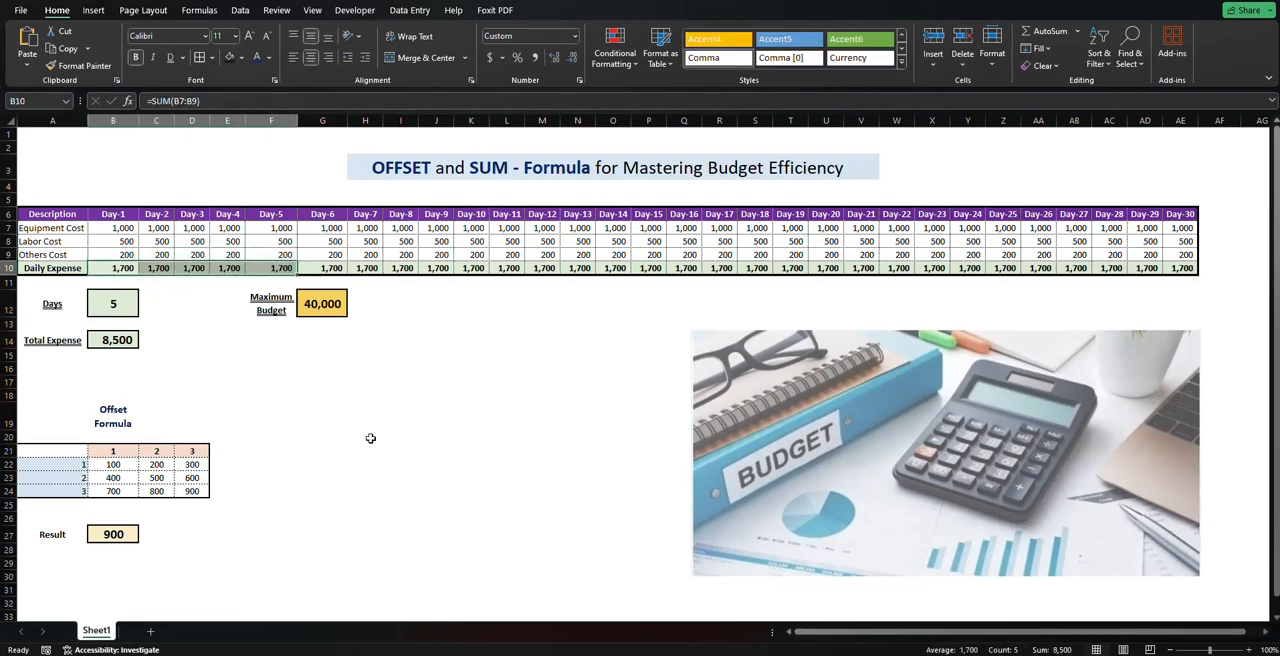
pyautogui.click(115, 304)
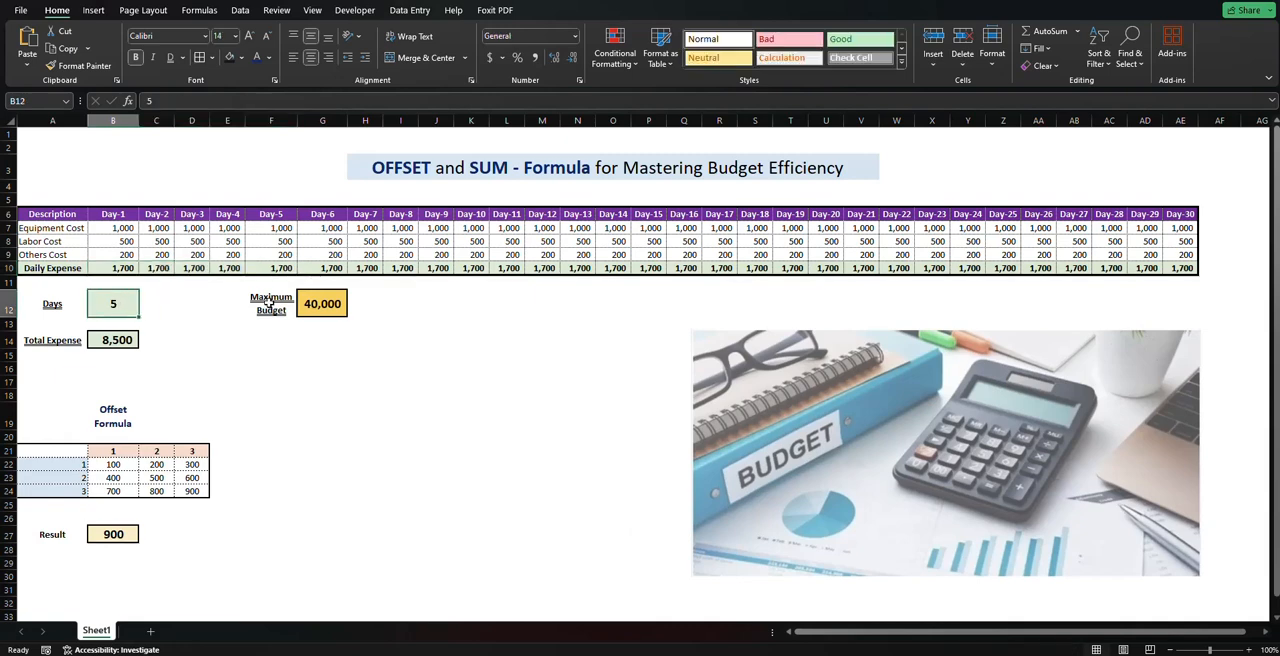